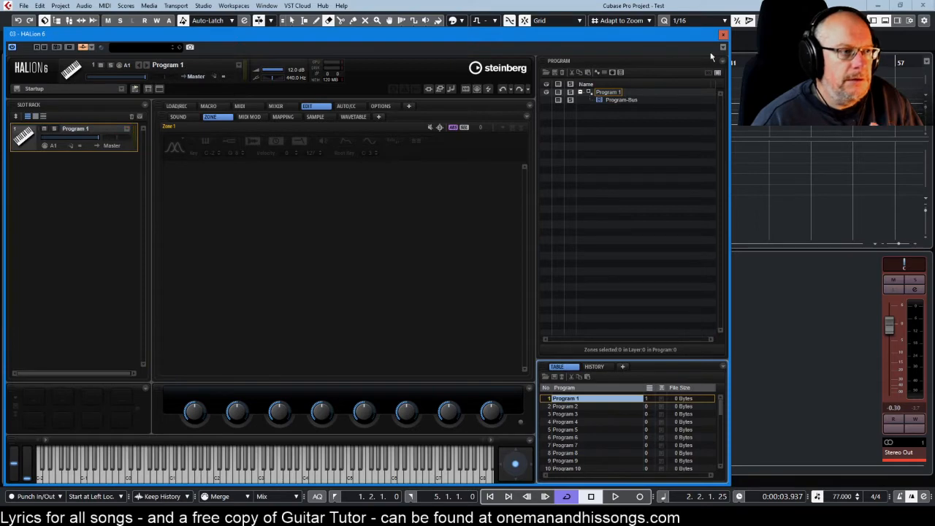
Add a layer to Program 1 and create a granular zone inside it
{"action": "left_click", "coordinate": [603, 71]}
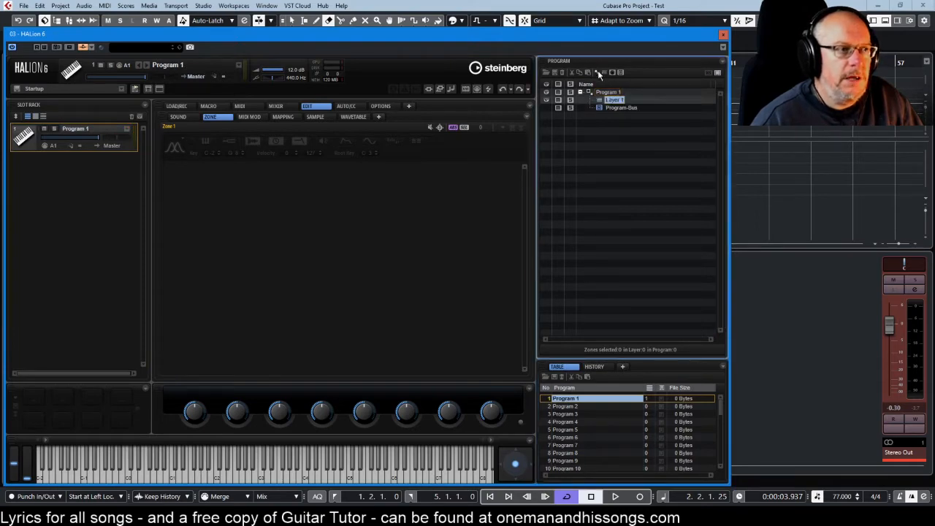
{"action": "left_click", "coordinate": [598, 71]}
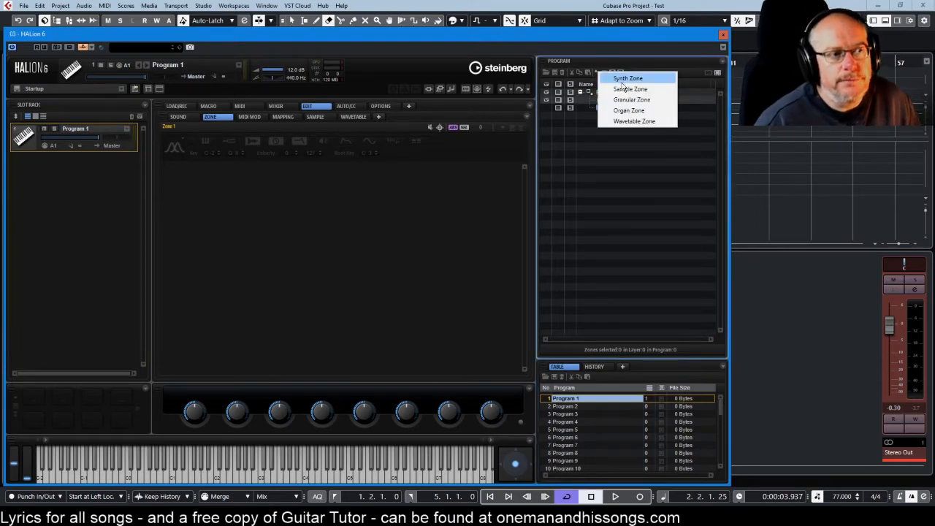
{"action": "left_click", "coordinate": [631, 100]}
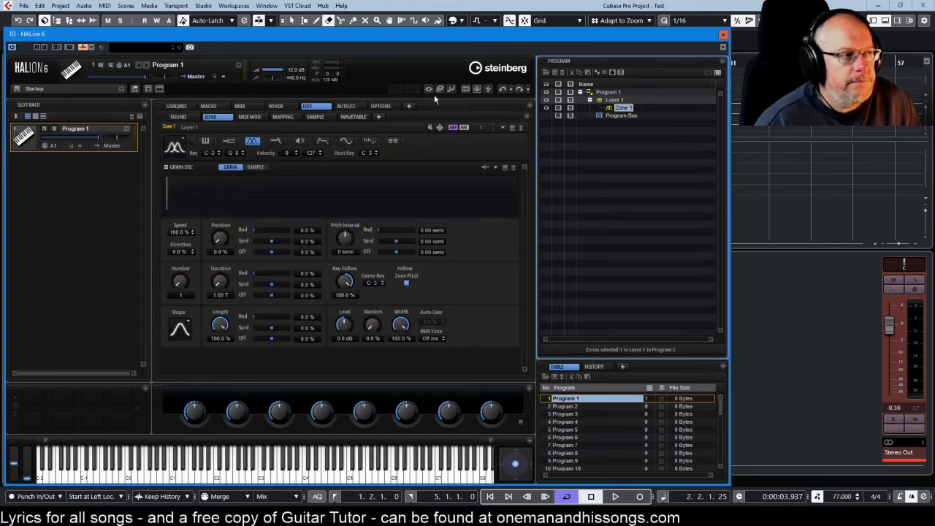
Load the Hip Hop - Jazzy Voice Loop Db Major 02 sample from MediaBay into the granular zone's sample editor and close MediaBay
{"action": "left_click", "coordinate": [315, 117]}
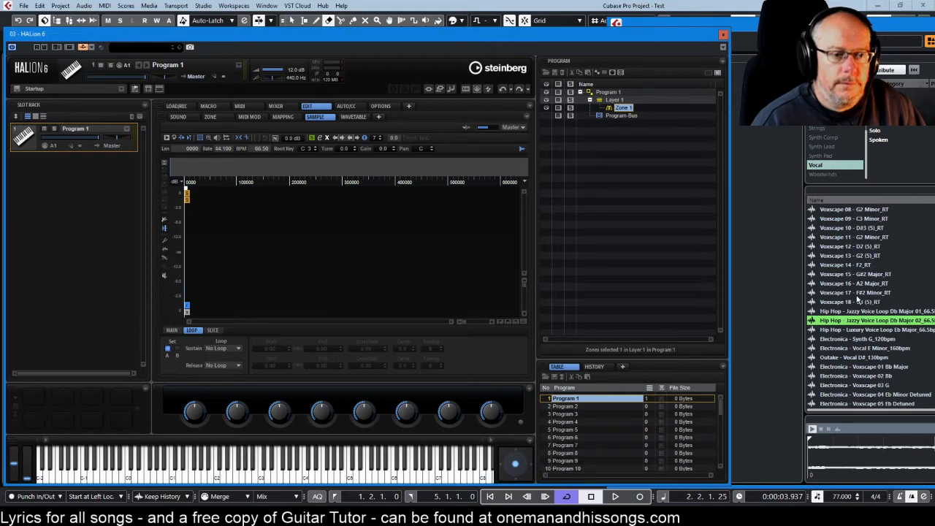
{"action": "left_click_drag", "start_coordinate": [862, 326], "coordinate": [278, 236]}
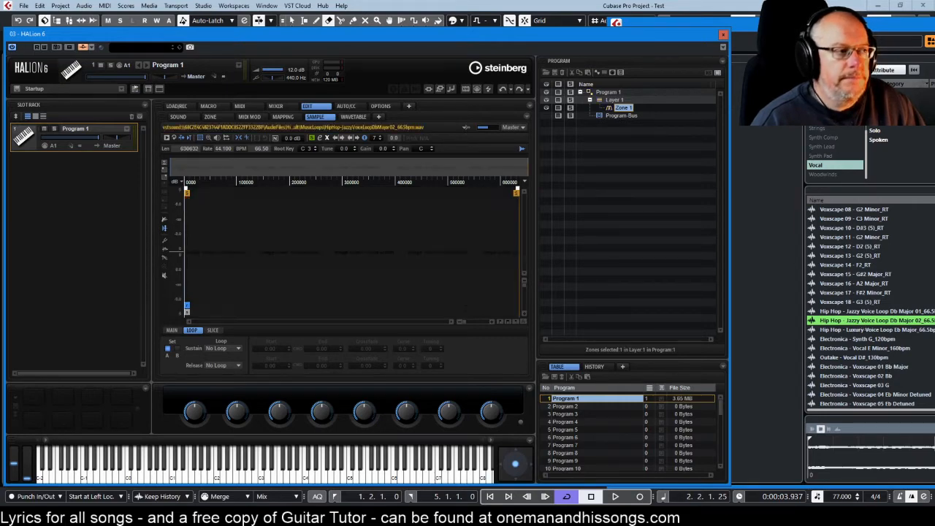
{"action": "key", "text": "F5"}
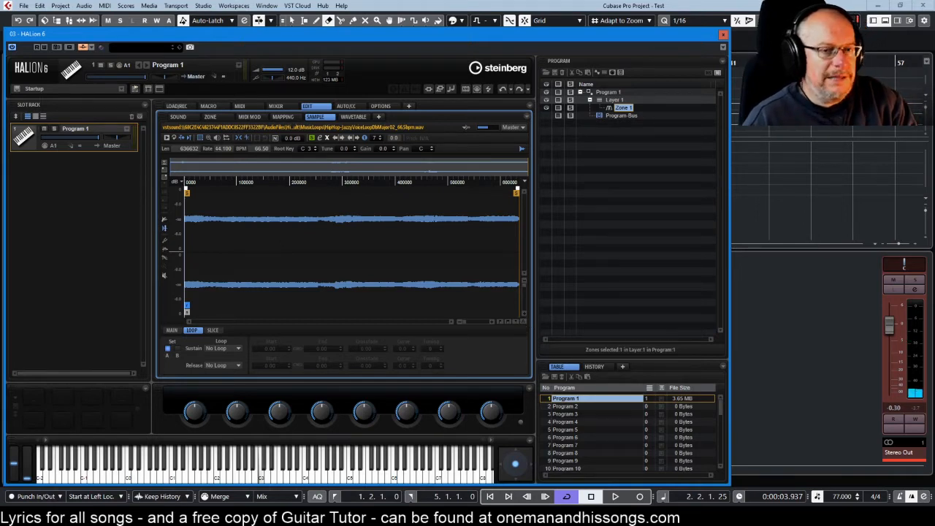
Audition the loaded voice loop in the sample editor and stop its playback
{"action": "left_click", "coordinate": [168, 138]}
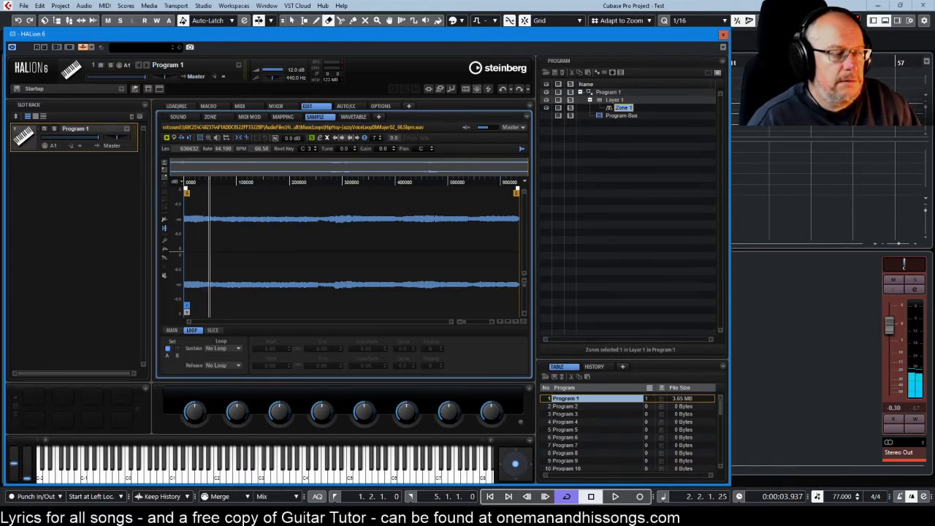
{"action": "left_click", "coordinate": [167, 139]}
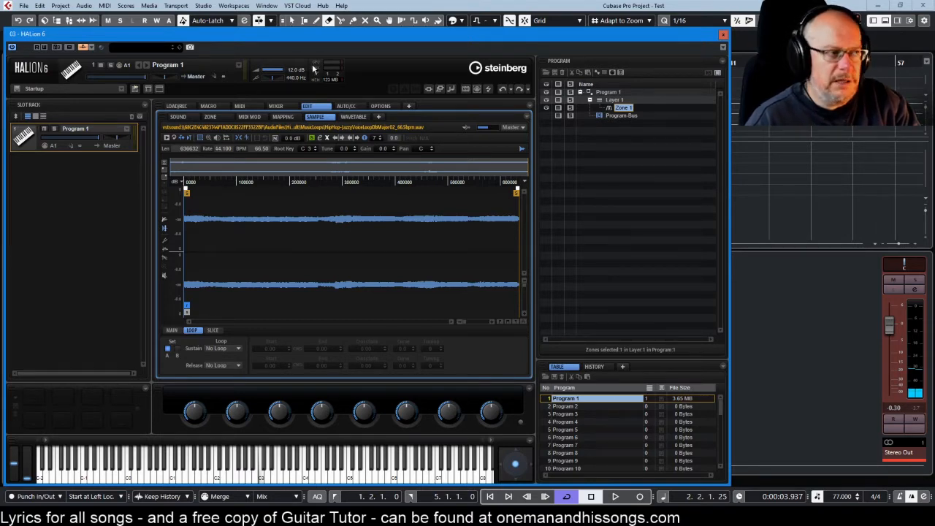
Set the zone's grain duration to 2.00 T and raise the Stereo Out fader to about 3.78 dB
{"action": "left_click", "coordinate": [212, 119]}
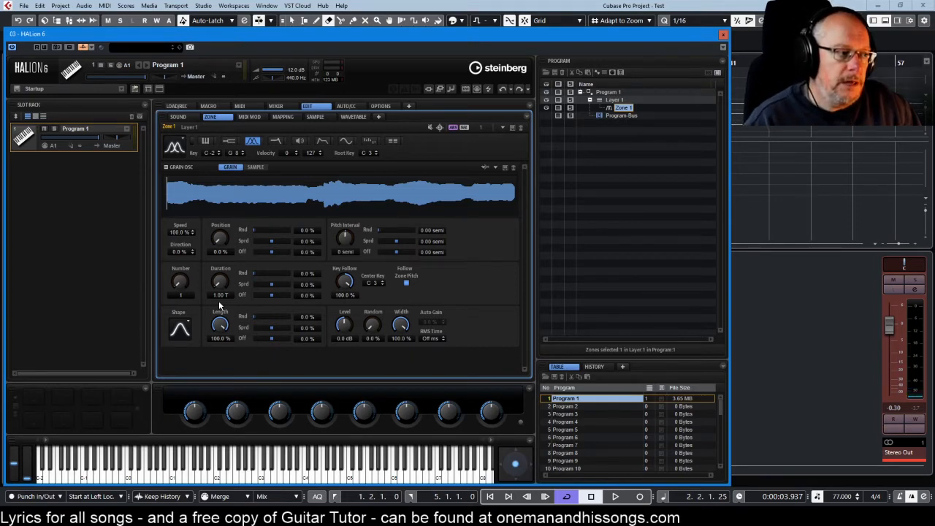
{"action": "double_click", "coordinate": [219, 295]}
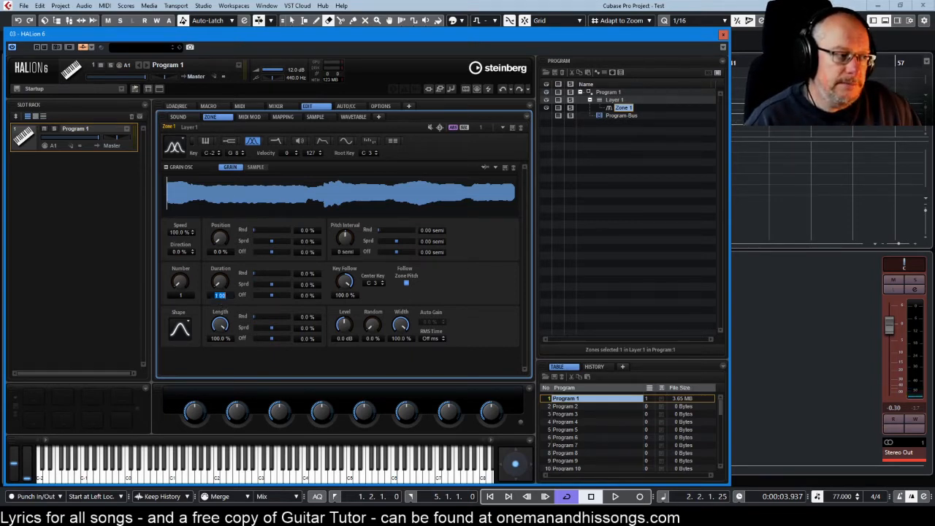
{"action": "type", "text": "2"}
{"action": "key", "text": "Return"}
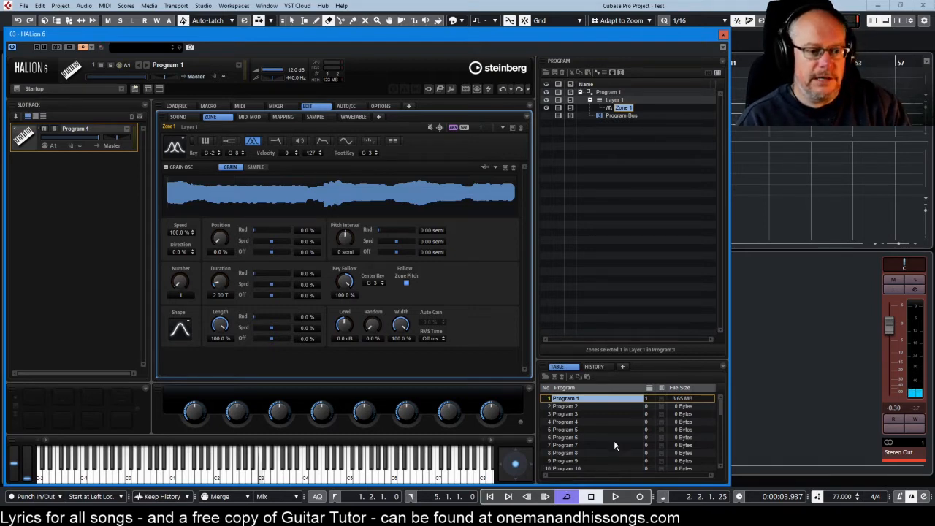
{"action": "left_click_drag", "start_coordinate": [889, 324], "coordinate": [890, 317]}
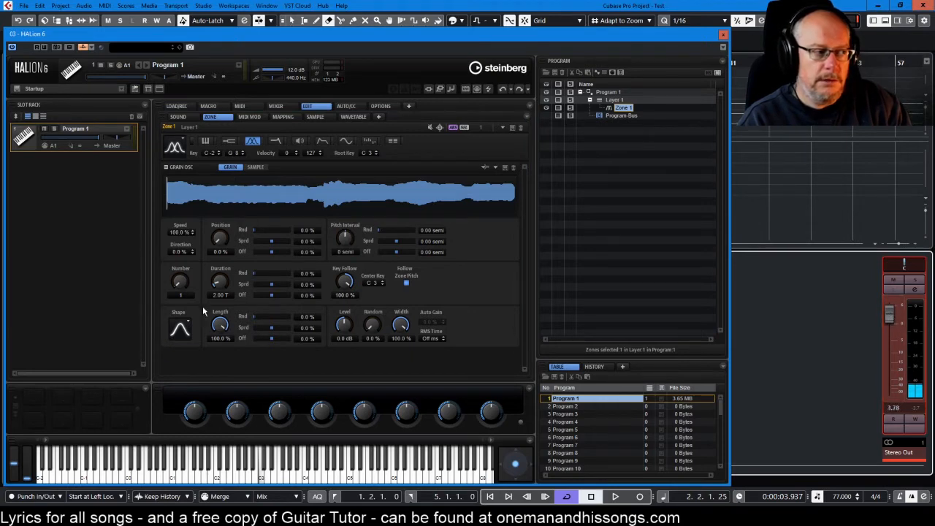
Try grain durations of 4, 8, 16 and 32 T in turn
{"action": "left_click", "coordinate": [222, 296]}
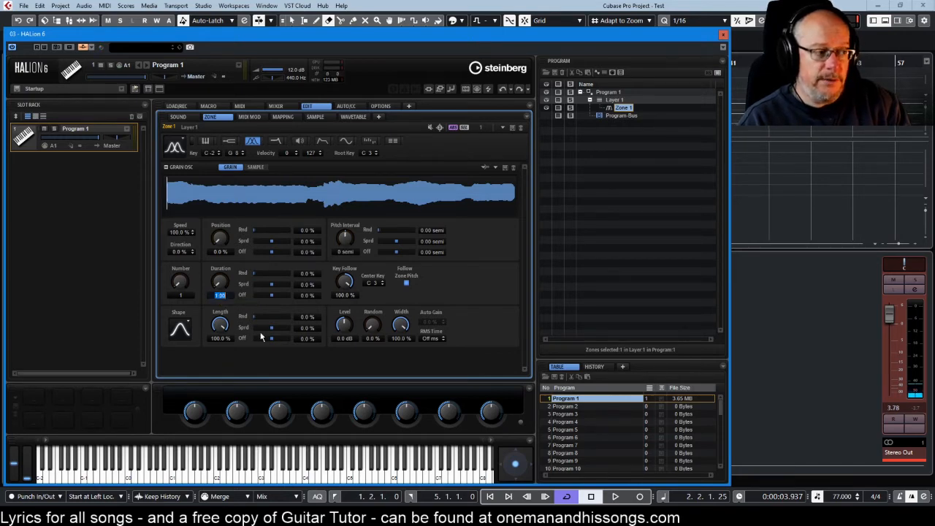
{"action": "key", "text": "Return"}
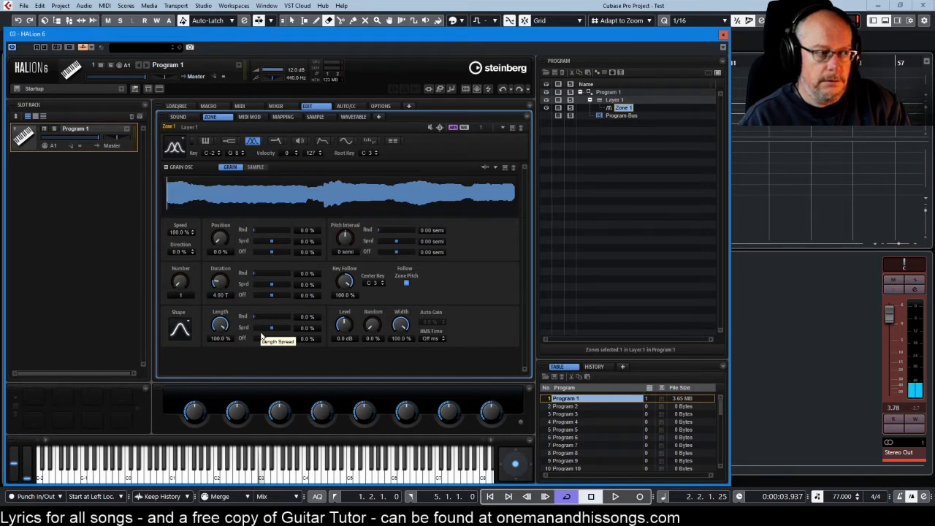
{"action": "left_click", "coordinate": [219, 296]}
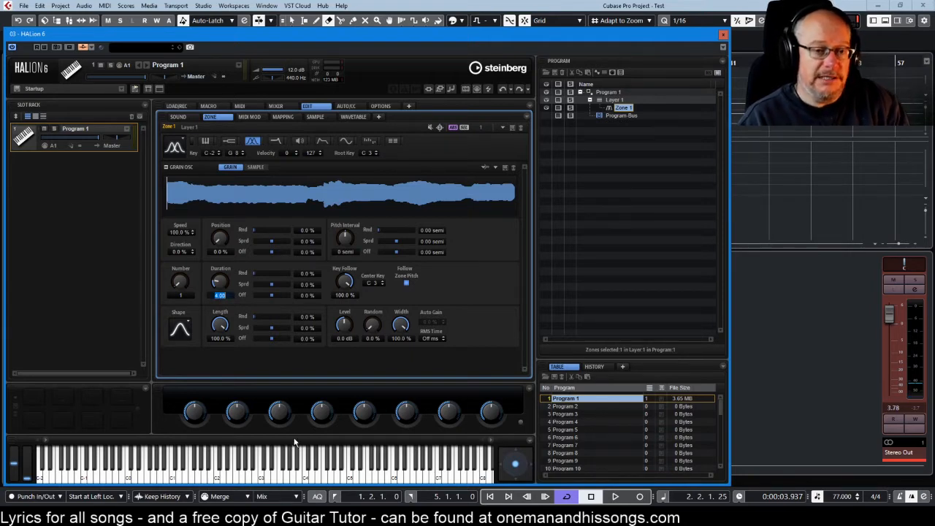
{"action": "type", "text": "8"}
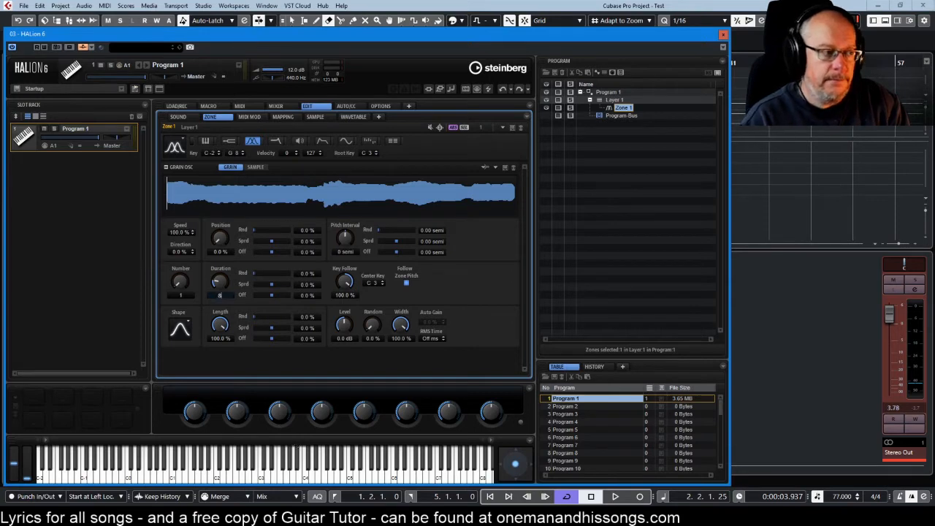
{"action": "key", "text": "Return"}
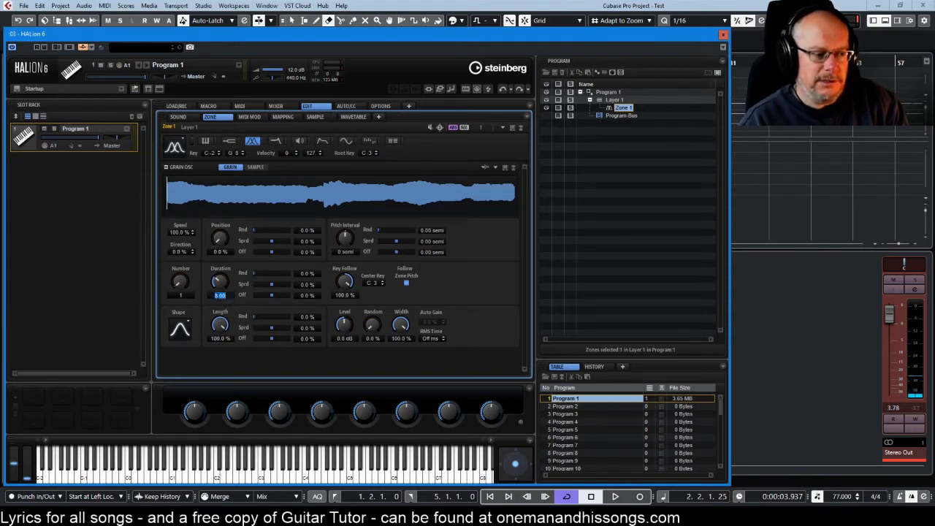
{"action": "scroll", "coordinate": [217, 298], "scroll_direction": "up", "scroll_amount": 1}
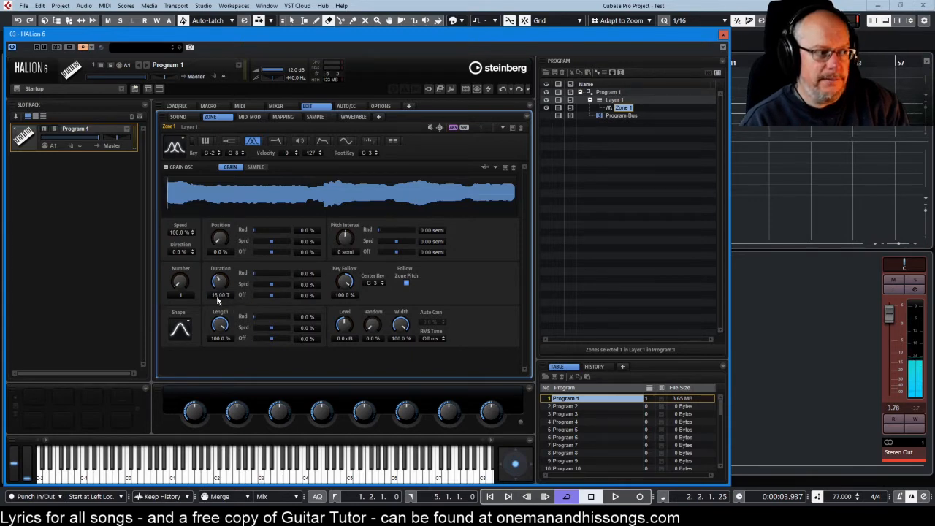
{"action": "scroll", "coordinate": [217, 298], "scroll_direction": "up", "scroll_amount": 1}
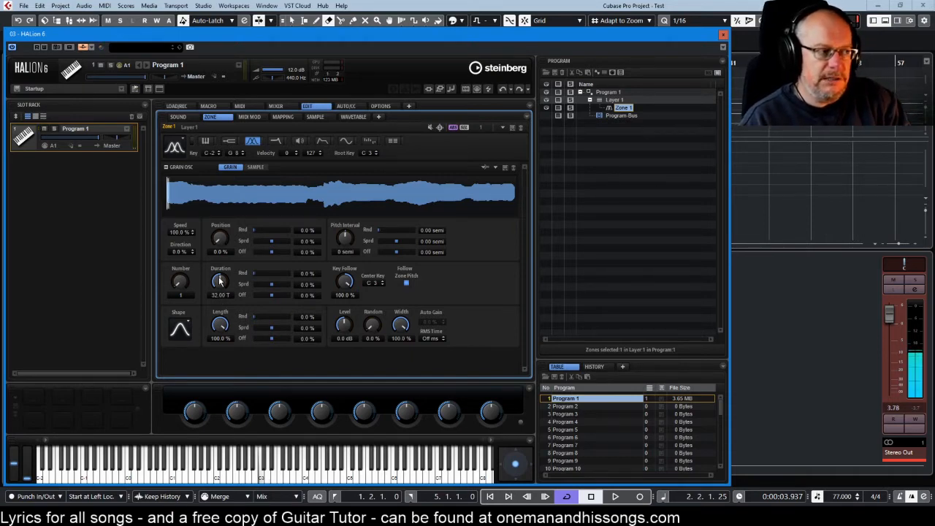
Sweep the grain duration up past 212 T, then bring it back down to 1.00 T
{"action": "left_click_drag", "start_coordinate": [220, 286], "coordinate": [210, 247]}
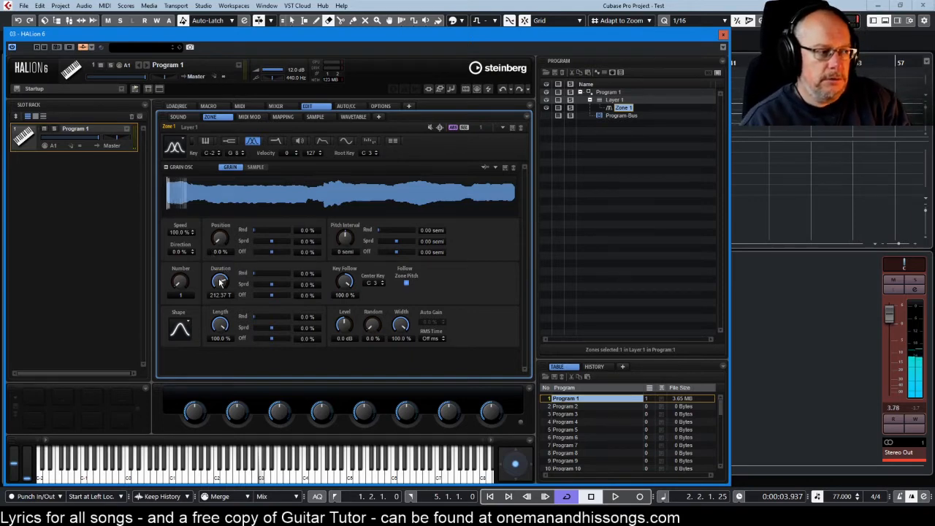
{"action": "left_click_drag", "start_coordinate": [220, 281], "coordinate": [219, 260]}
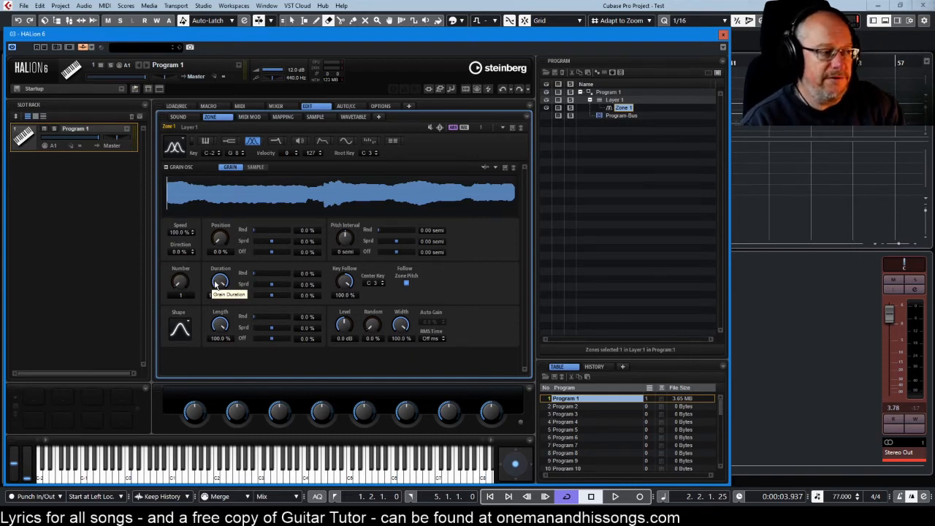
{"action": "left_click_drag", "start_coordinate": [214, 286], "coordinate": [230, 334]}
{"action": "left_click_drag", "start_coordinate": [223, 285], "coordinate": [228, 319]}
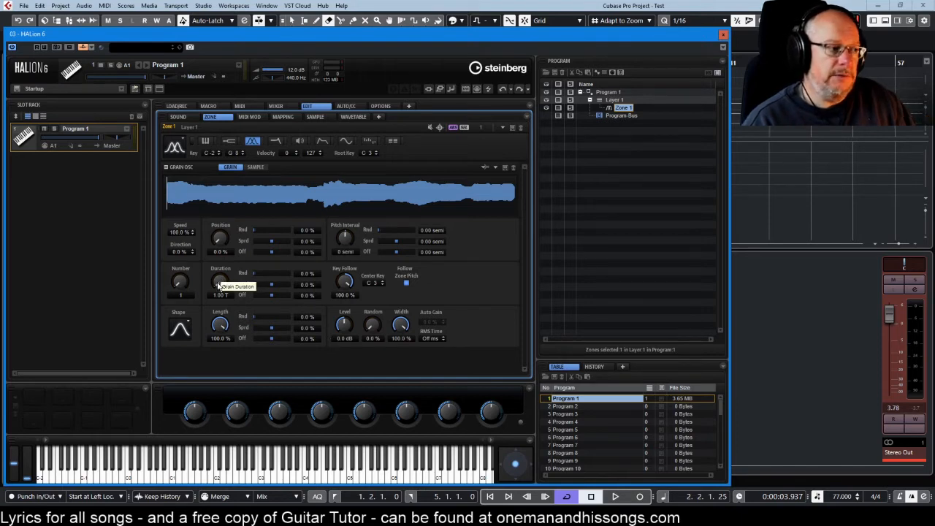
Set the grain duration to about 35.73 T and the grain direction to -50 %
{"action": "left_click_drag", "start_coordinate": [219, 286], "coordinate": [212, 225]}
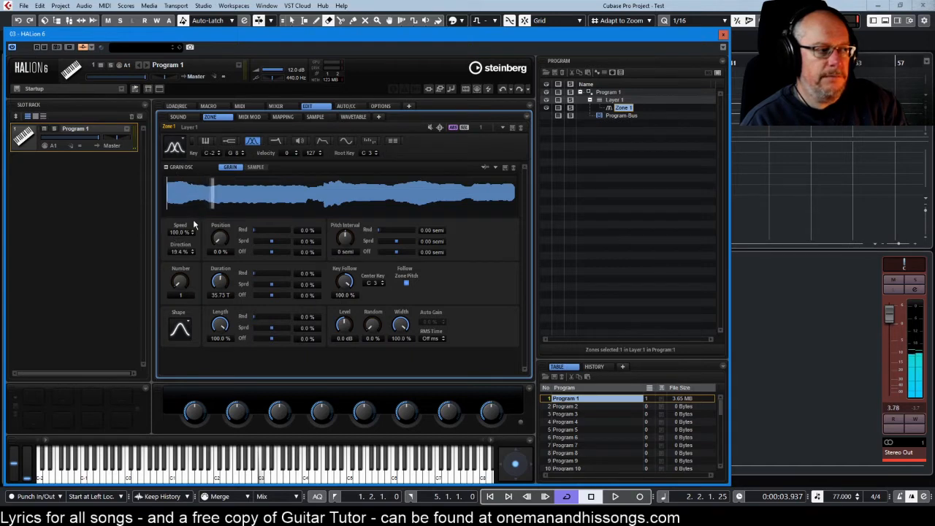
{"action": "left_click_drag", "start_coordinate": [175, 251], "coordinate": [176, 118]}
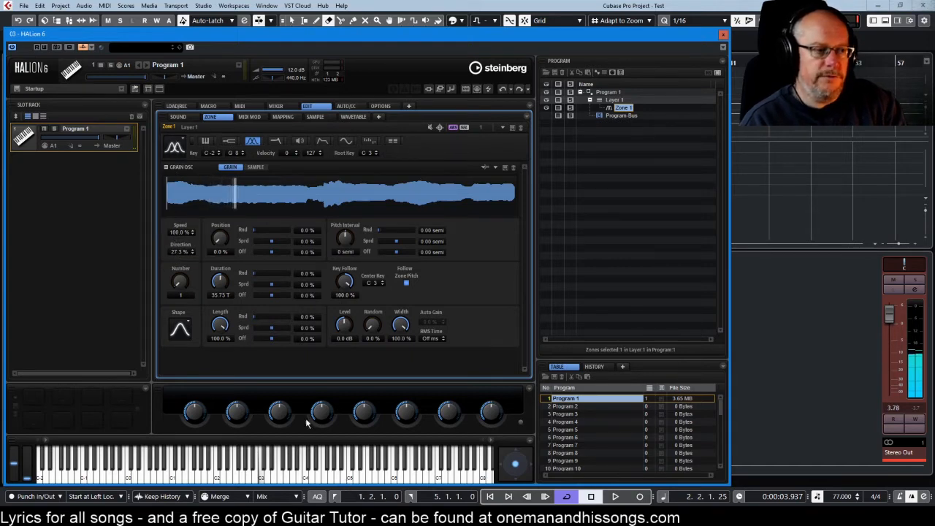
{"action": "scroll", "coordinate": [183, 255], "scroll_direction": "up", "scroll_amount": 4}
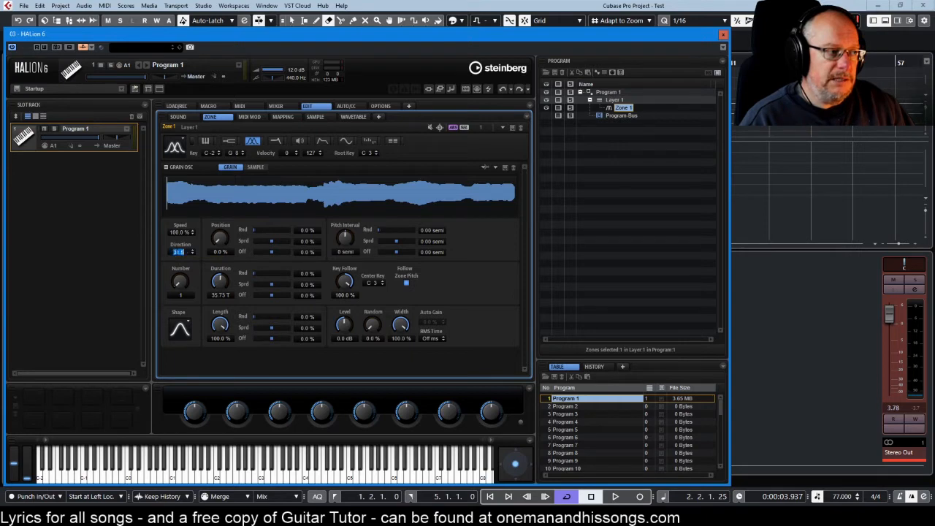
{"action": "type", "text": "-50.0"}
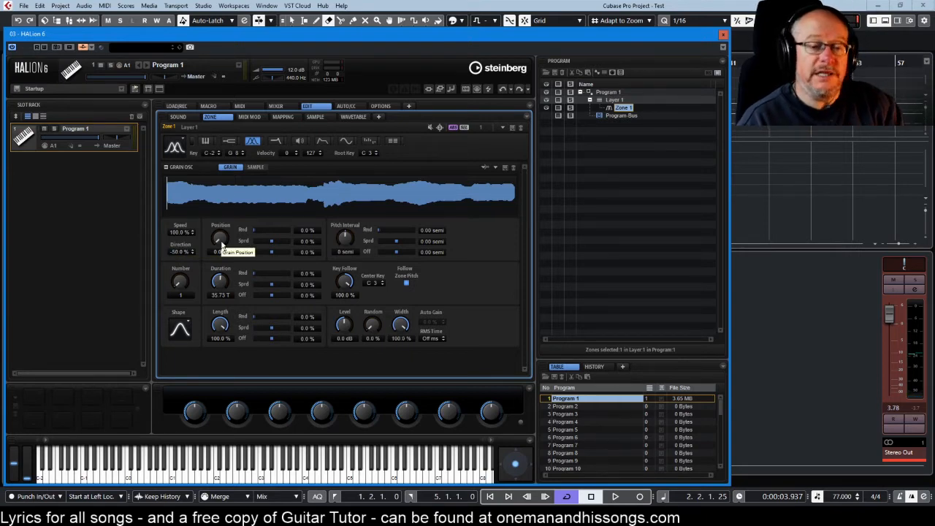
Move the grain position to about 67.5 %, then return it to 0 %
{"action": "mouse_move", "coordinate": [221, 240]}
{"action": "left_mouse_down"}
{"action": "mouse_move", "coordinate": [201, 163]}
{"action": "mouse_move", "coordinate": [207, 152]}
{"action": "mouse_move", "coordinate": [207, 162]}
{"action": "left_mouse_up"}
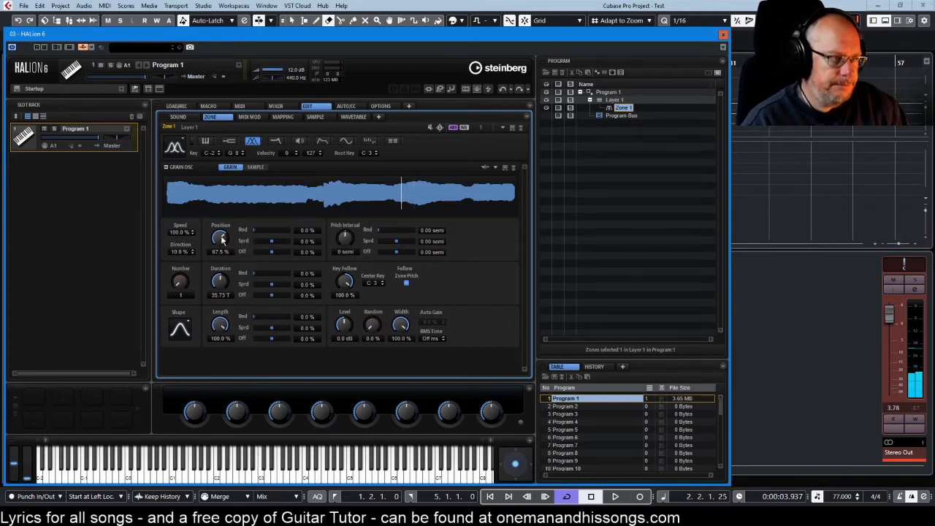
{"action": "left_click_drag", "start_coordinate": [222, 239], "coordinate": [252, 420]}
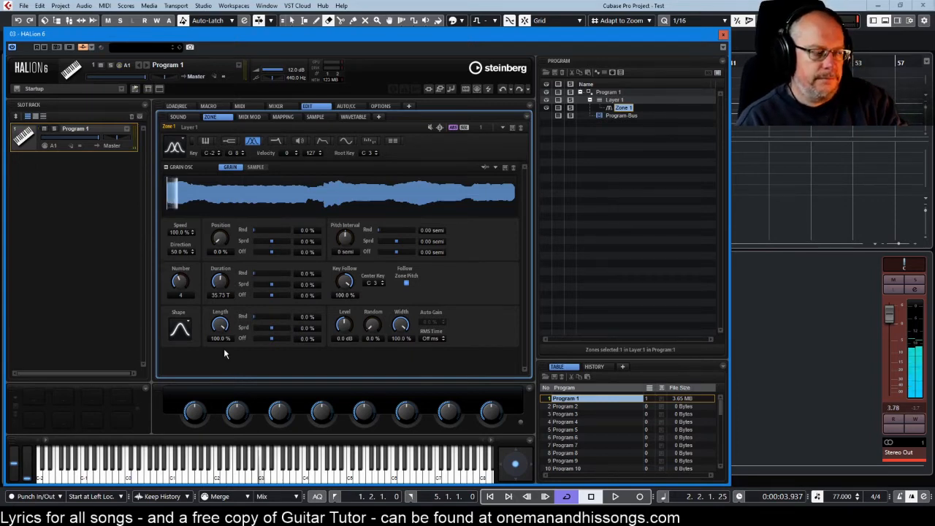
Set the grain duration to about 39.69 T and the direction to 100 %
{"action": "mouse_move", "coordinate": [219, 281]}
{"action": "left_mouse_down"}
{"action": "mouse_move", "coordinate": [220, 294]}
{"action": "mouse_move", "coordinate": [225, 271]}
{"action": "mouse_move", "coordinate": [223, 281]}
{"action": "left_mouse_up"}
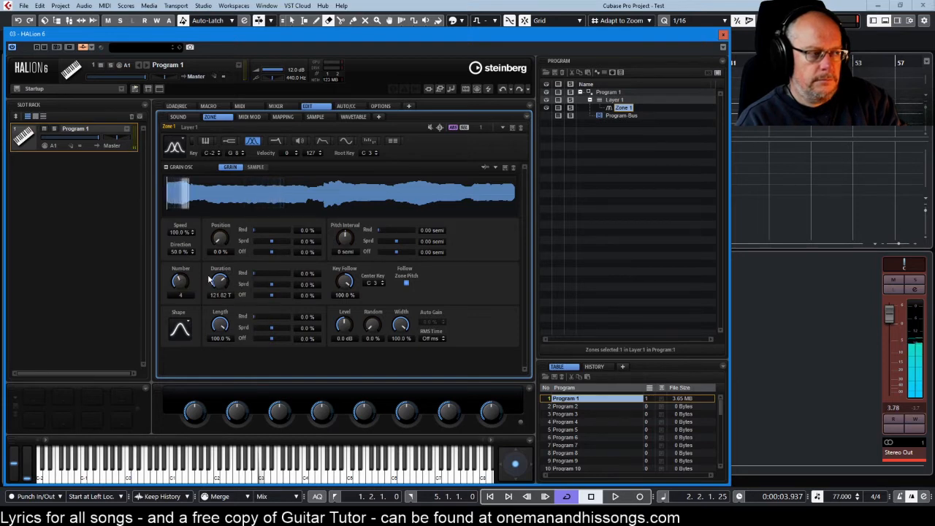
{"action": "left_click_drag", "start_coordinate": [221, 282], "coordinate": [225, 303]}
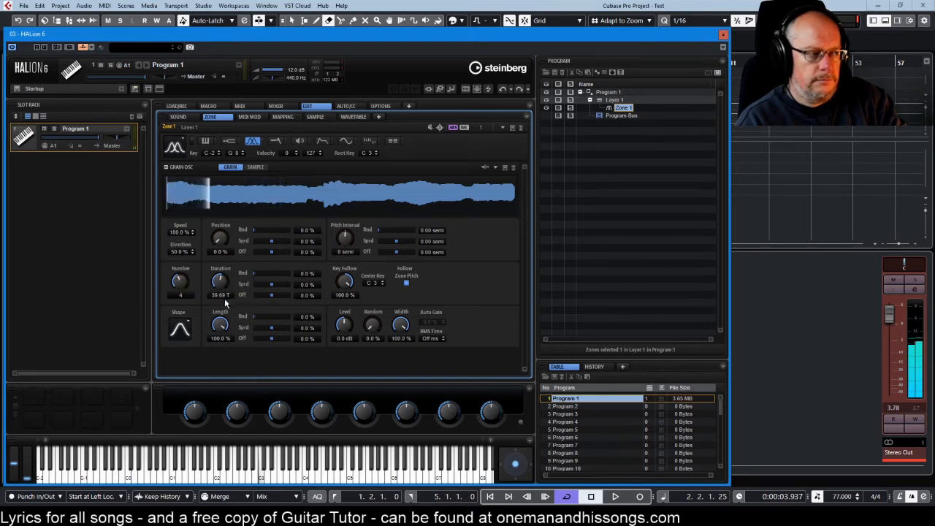
{"action": "double_click", "coordinate": [179, 251]}
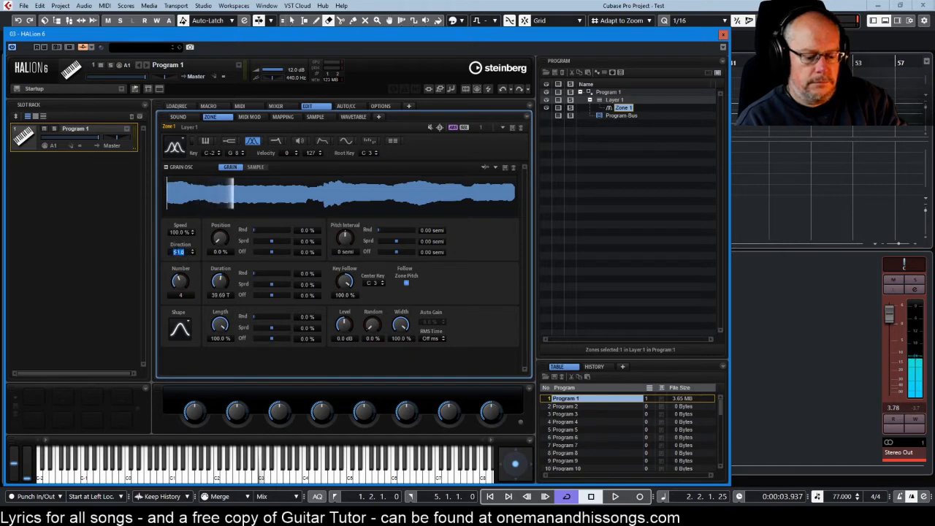
{"action": "type", "text": "100"}
{"action": "key", "text": "Return"}
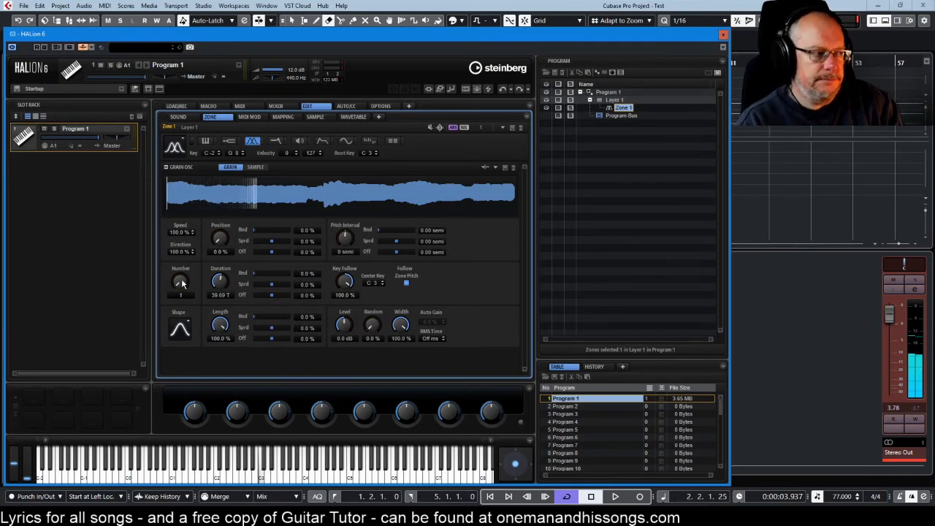
Raise the number of grains to 4 in the grain oscillator
{"action": "right_click", "coordinate": [220, 328]}
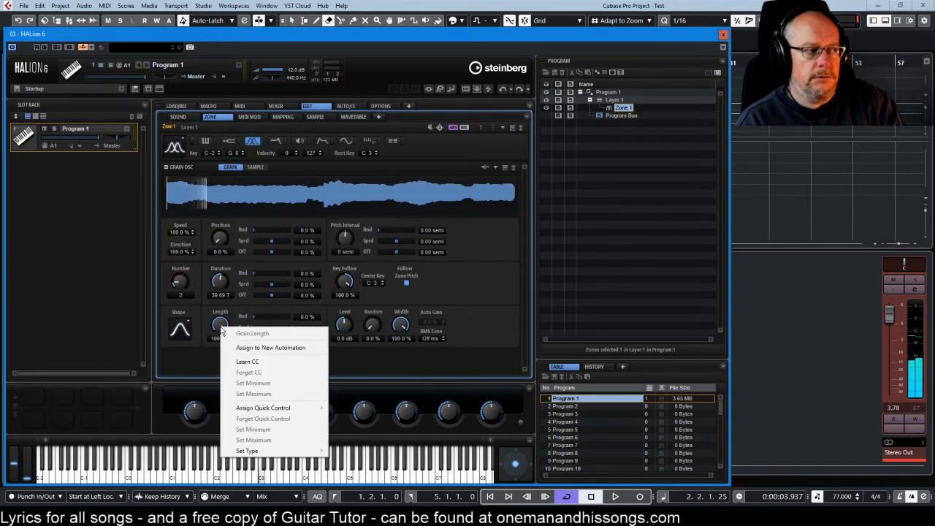
{"action": "left_click", "coordinate": [203, 357]}
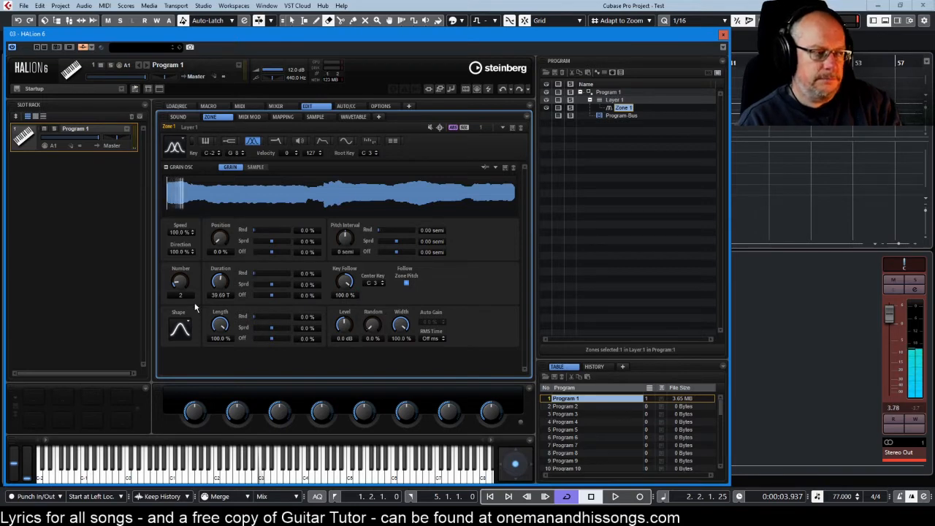
{"action": "left_click_drag", "start_coordinate": [176, 284], "coordinate": [177, 273]}
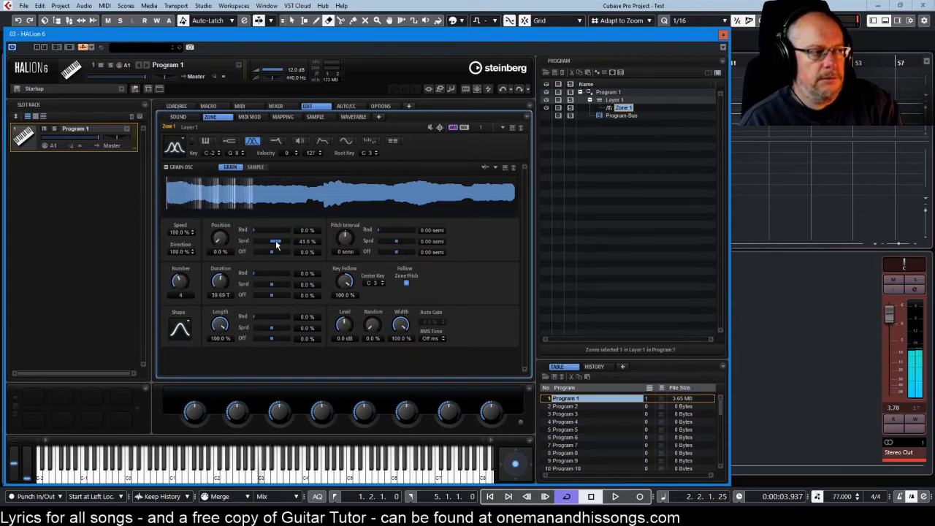
Set the grain position spread to 21.5 %, its random amount to 30.3 % and its offset to 44.3 %
{"action": "left_click_drag", "start_coordinate": [276, 238], "coordinate": [281, 244]}
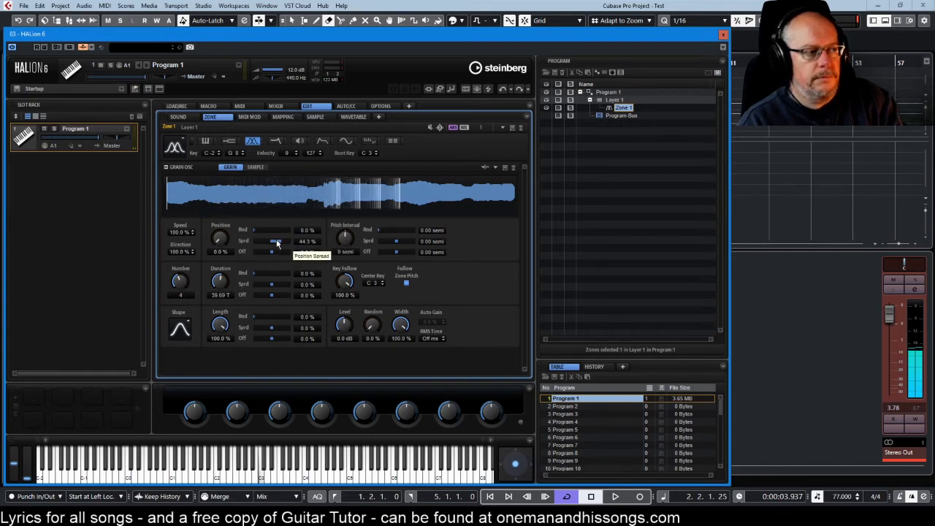
{"action": "scroll", "coordinate": [280, 245], "scroll_direction": "up", "scroll_amount": 5}
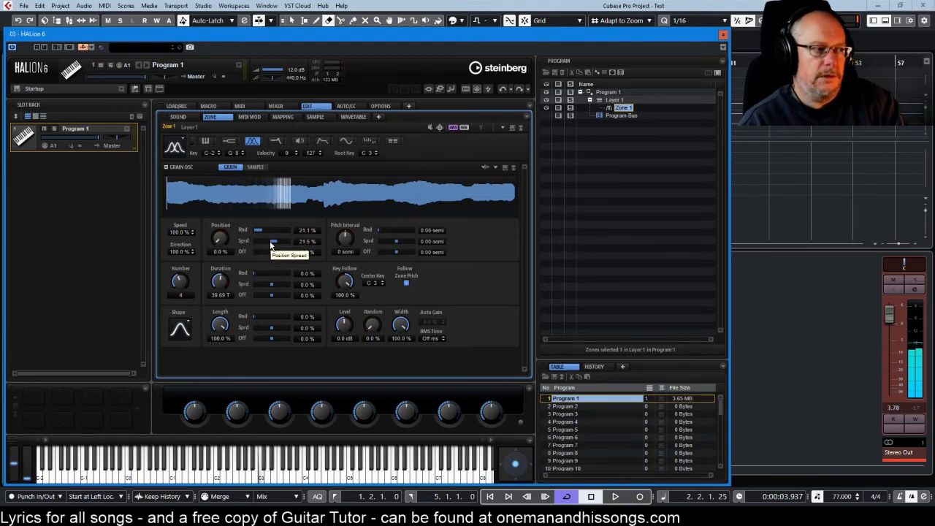
{"action": "left_click_drag", "start_coordinate": [262, 230], "coordinate": [265, 229]}
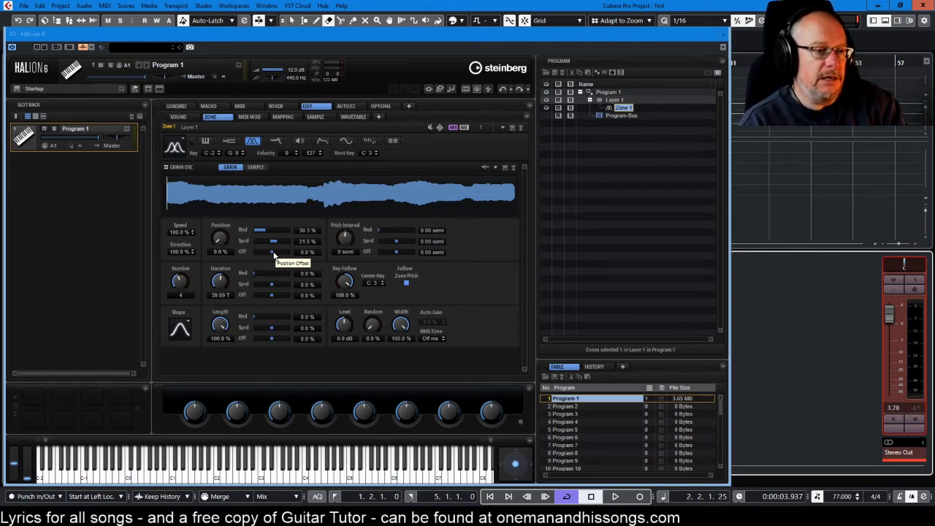
{"action": "mouse_move", "coordinate": [274, 253]}
{"action": "left_mouse_down"}
{"action": "mouse_move", "coordinate": [285, 250]}
{"action": "mouse_move", "coordinate": [278, 252]}
{"action": "left_mouse_up"}
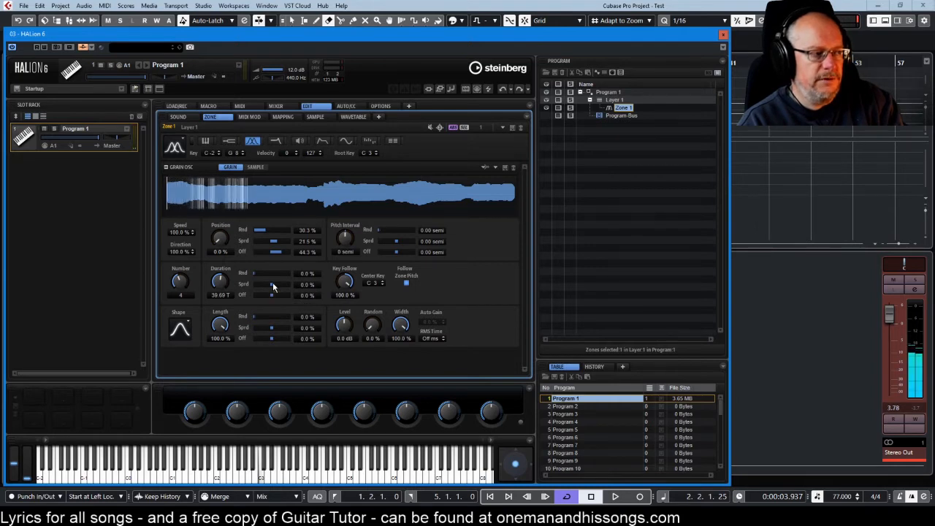
Set the grain duration to about 33.32 T, with duration spread at 36.7 % and duration random at 36.8 %
{"action": "left_click_drag", "start_coordinate": [273, 287], "coordinate": [280, 288]}
{"action": "left_click_drag", "start_coordinate": [221, 283], "coordinate": [221, 288]}
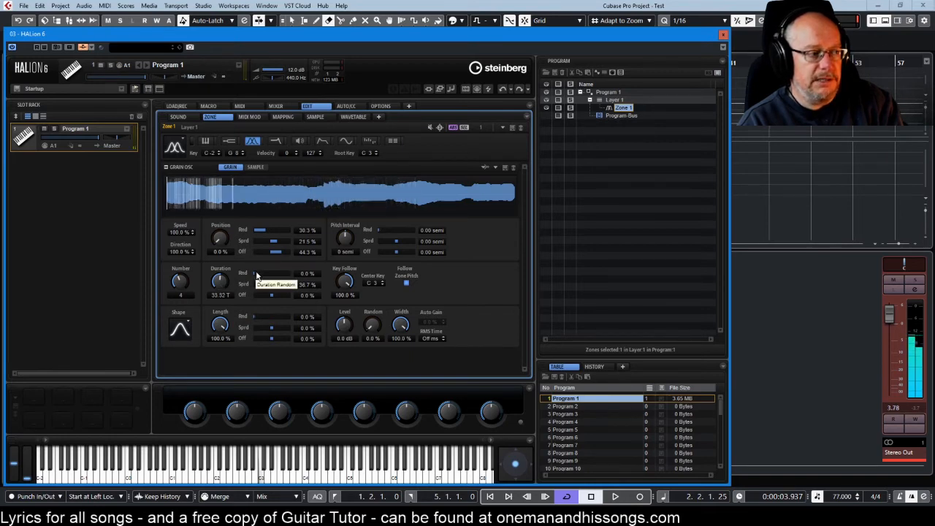
{"action": "left_click_drag", "start_coordinate": [256, 275], "coordinate": [267, 277]}
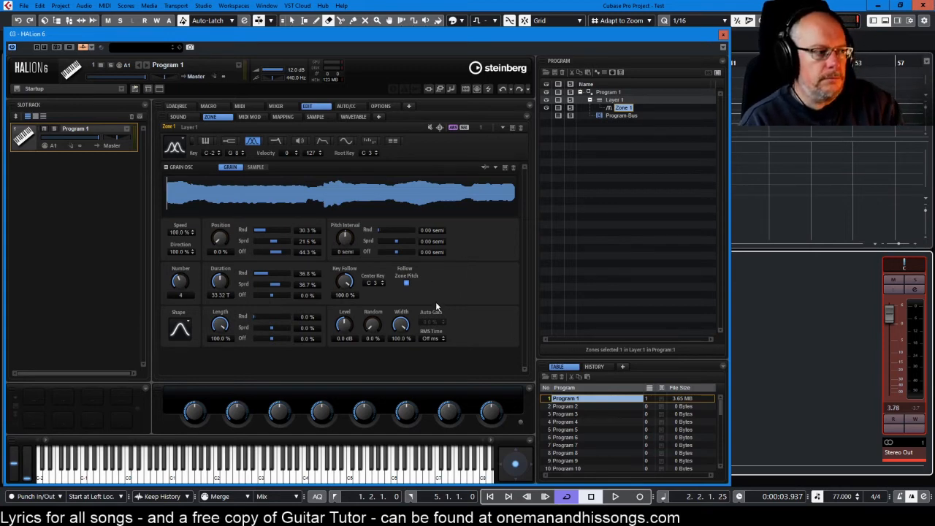
Set the pitch interval to 1 semitone, with random at 0.95, spread at about 3.49 and offset at about 3.80 semitones
{"action": "left_click", "coordinate": [348, 239]}
{"action": "left_click_drag", "start_coordinate": [348, 240], "coordinate": [401, 246]}
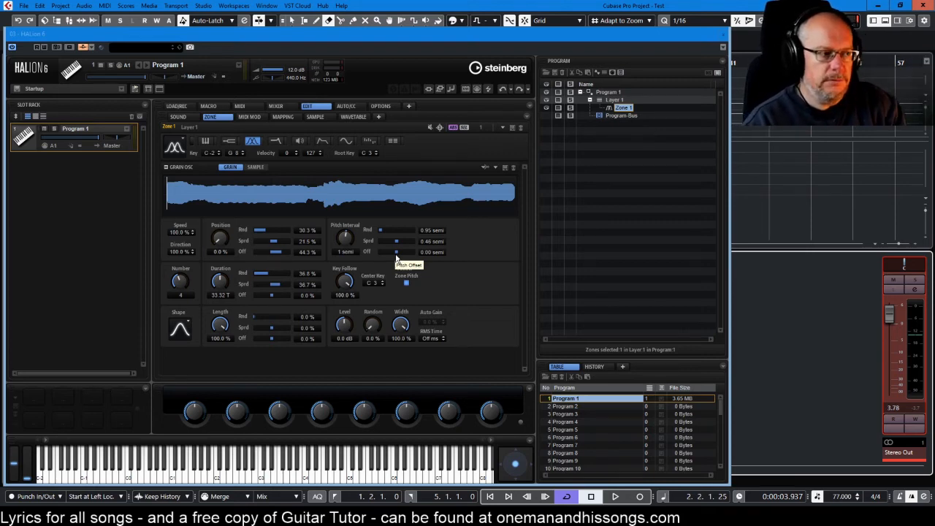
{"action": "left_click_drag", "start_coordinate": [397, 257], "coordinate": [402, 256]}
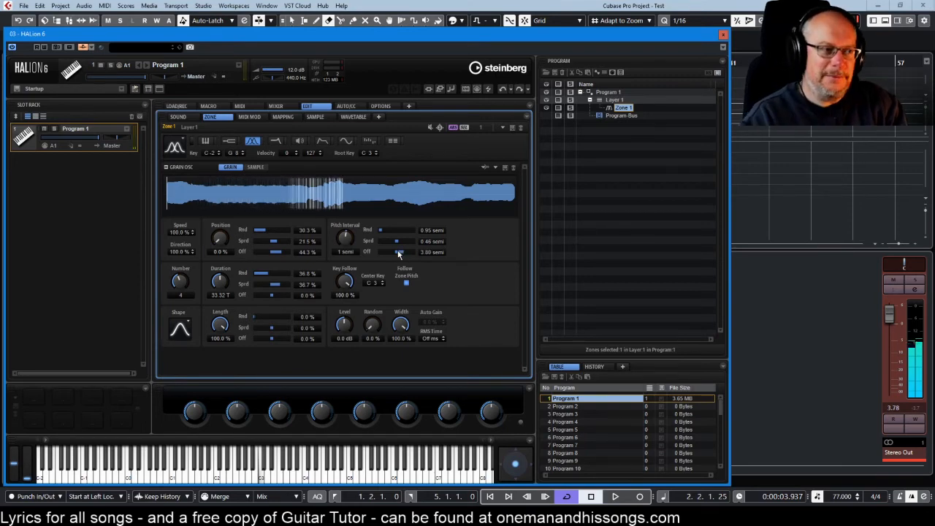
{"action": "left_click_drag", "start_coordinate": [397, 242], "coordinate": [404, 243]}
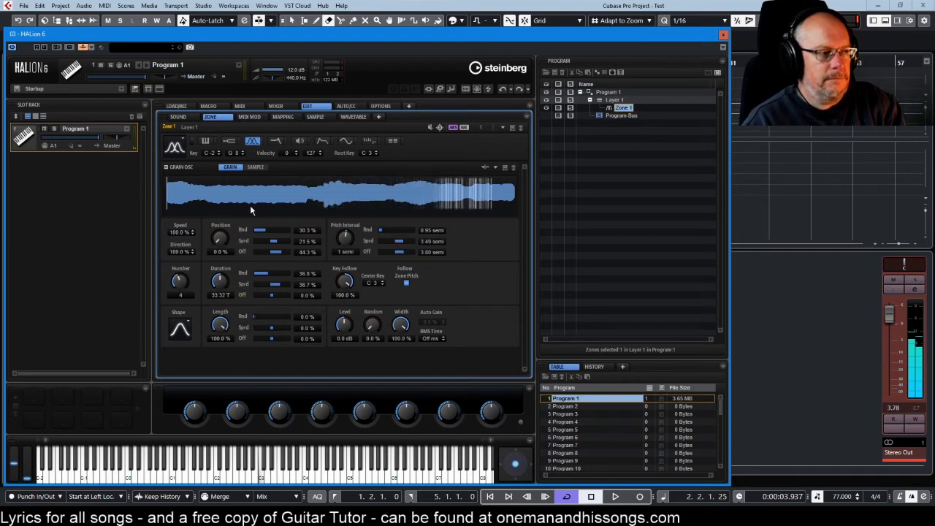
Lower the grain duration to about 1.25 T, then load the Init preset into the grain oscillator
{"action": "left_click_drag", "start_coordinate": [220, 280], "coordinate": [221, 289]}
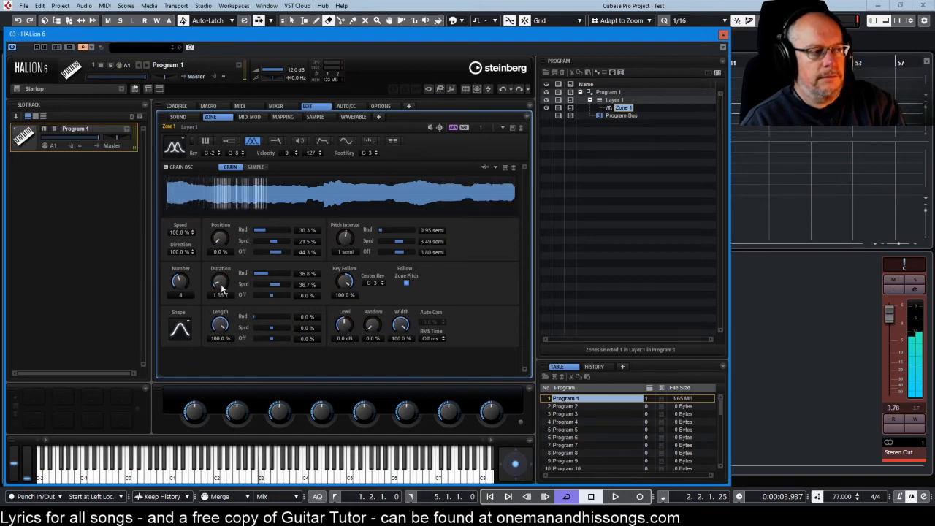
{"action": "left_click_drag", "start_coordinate": [222, 288], "coordinate": [222, 292]}
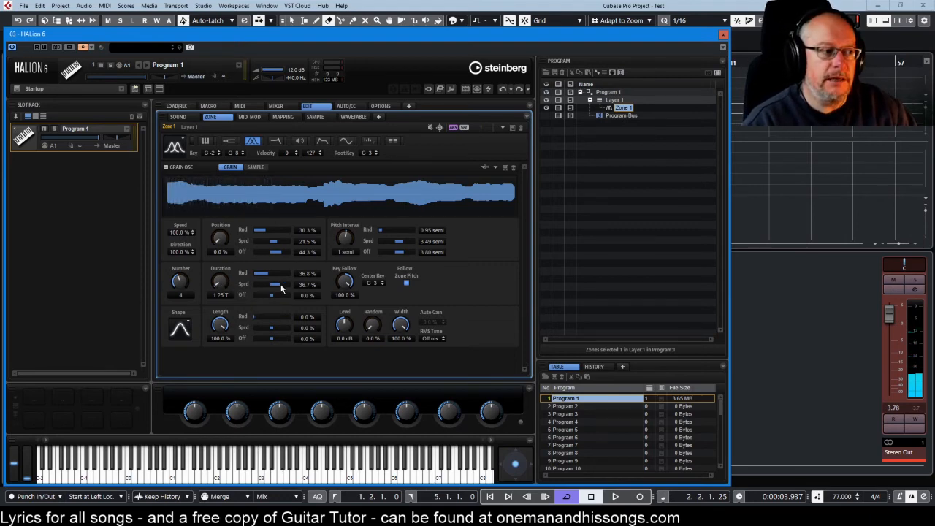
{"action": "left_click", "coordinate": [496, 170]}
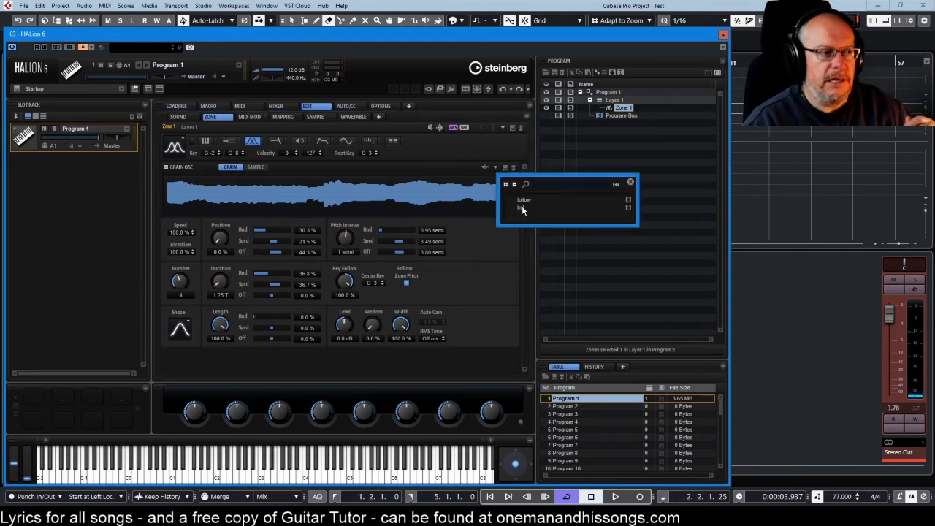
{"action": "left_click", "coordinate": [521, 208]}
{"action": "left_click", "coordinate": [468, 264]}
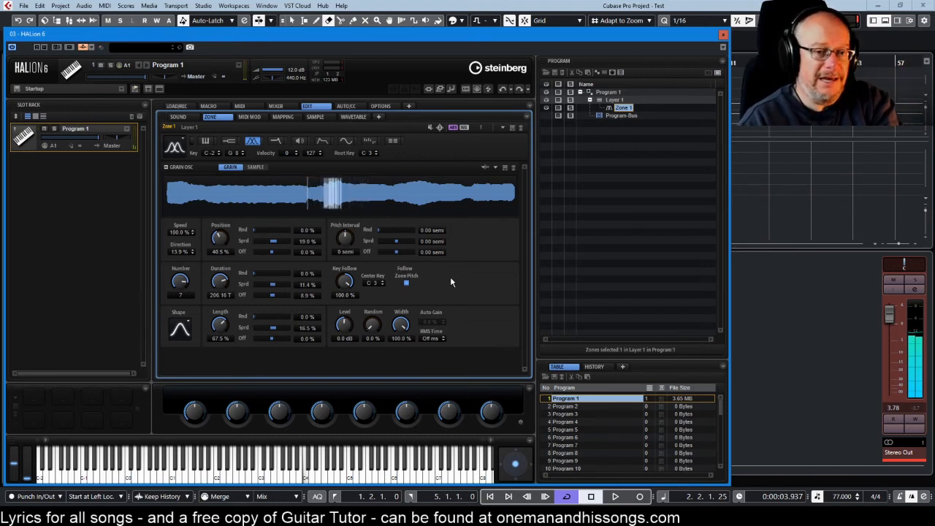
Raise the zone's octave pitch setting to 1 oct, then return it to 0 oct
{"action": "left_click", "coordinate": [233, 142]}
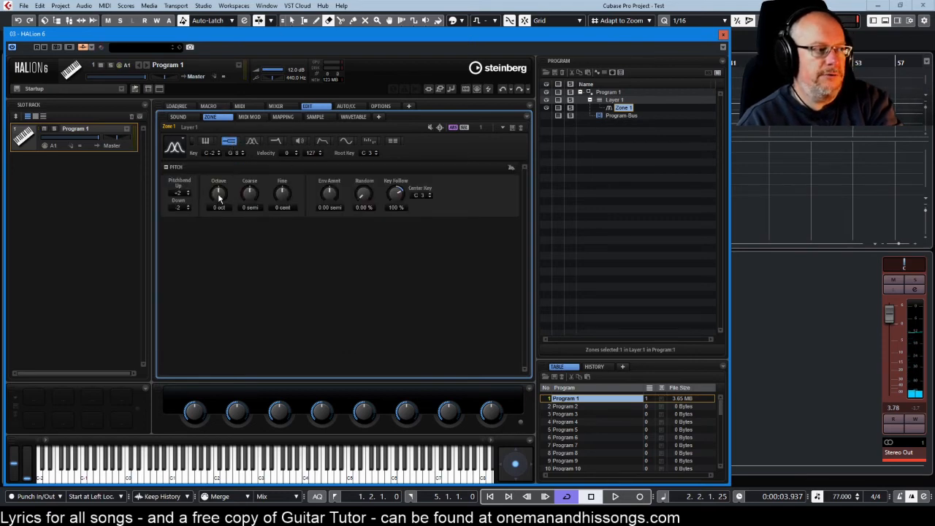
{"action": "scroll", "coordinate": [218, 193], "scroll_direction": "up", "scroll_amount": 1}
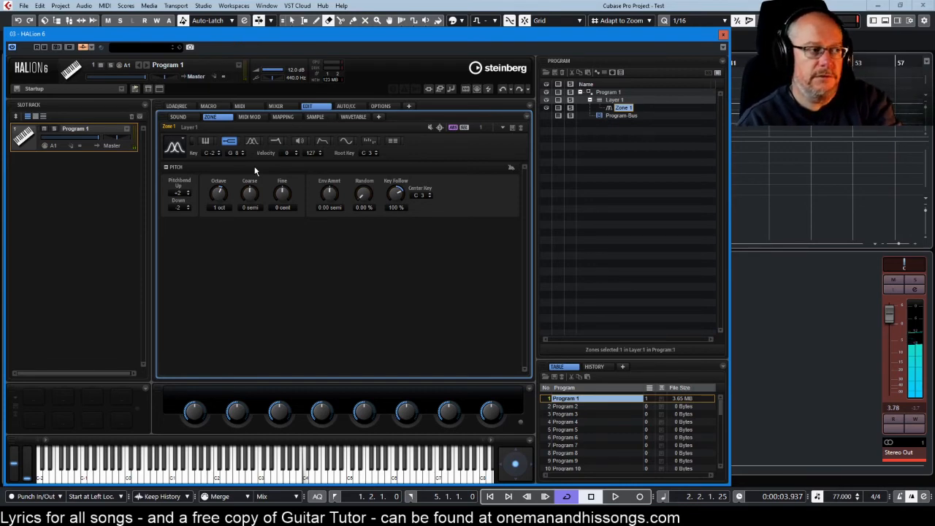
{"action": "left_click_drag", "start_coordinate": [220, 197], "coordinate": [218, 187]}
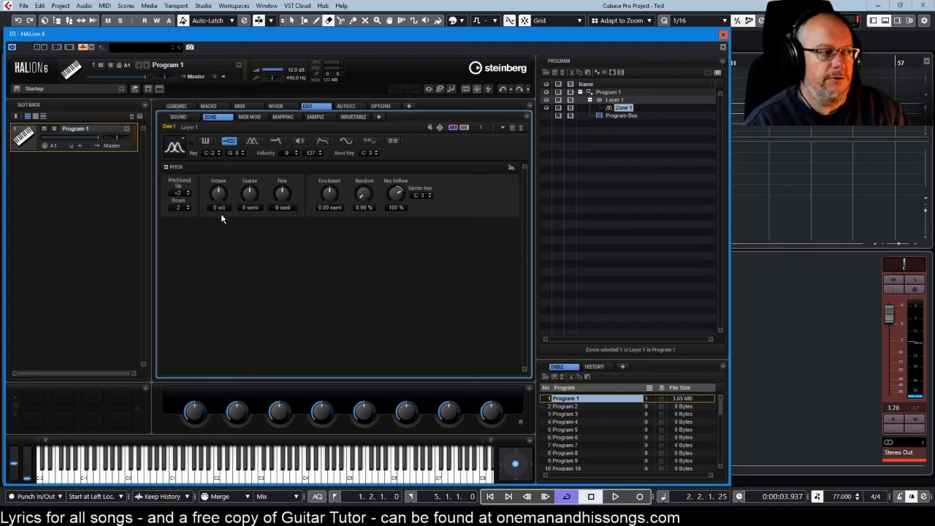
Compare the zone's octave setting at 1 and 0 oct with Follow Zone Pitch turned off, then re-enable Follow Zone Pitch
{"action": "left_click", "coordinate": [252, 141]}
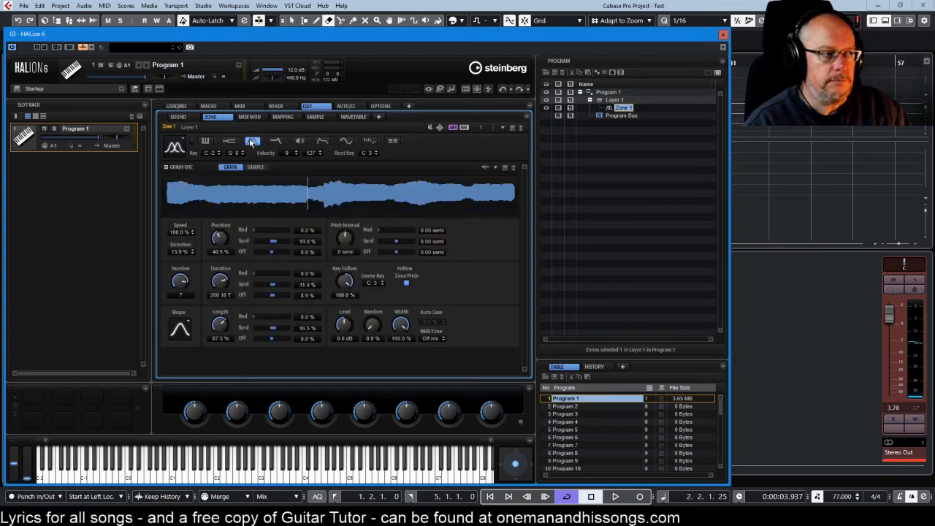
{"action": "left_click", "coordinate": [406, 284]}
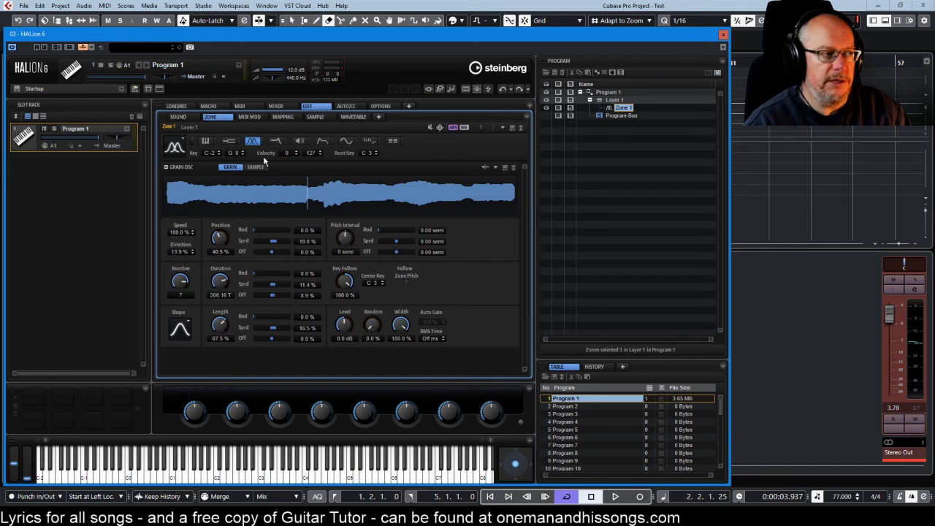
{"action": "left_click", "coordinate": [230, 141]}
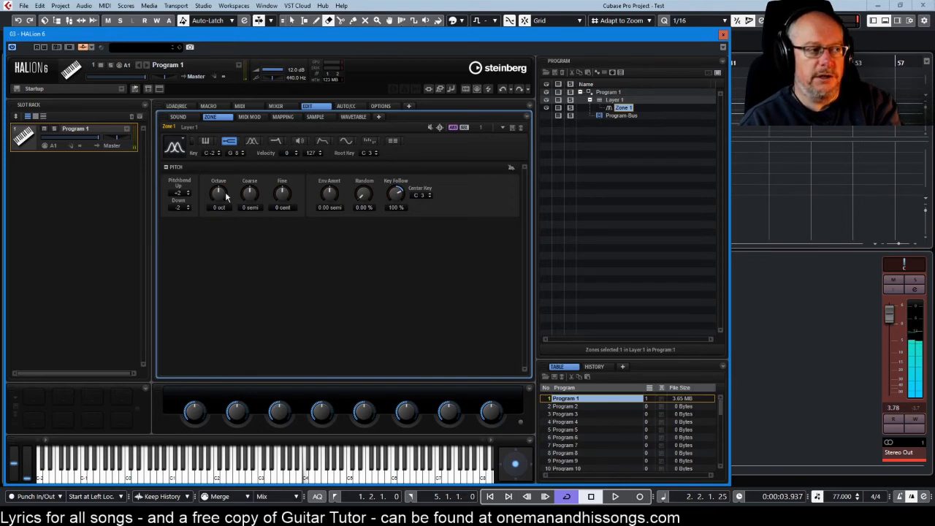
{"action": "left_click_drag", "start_coordinate": [221, 198], "coordinate": [219, 189]}
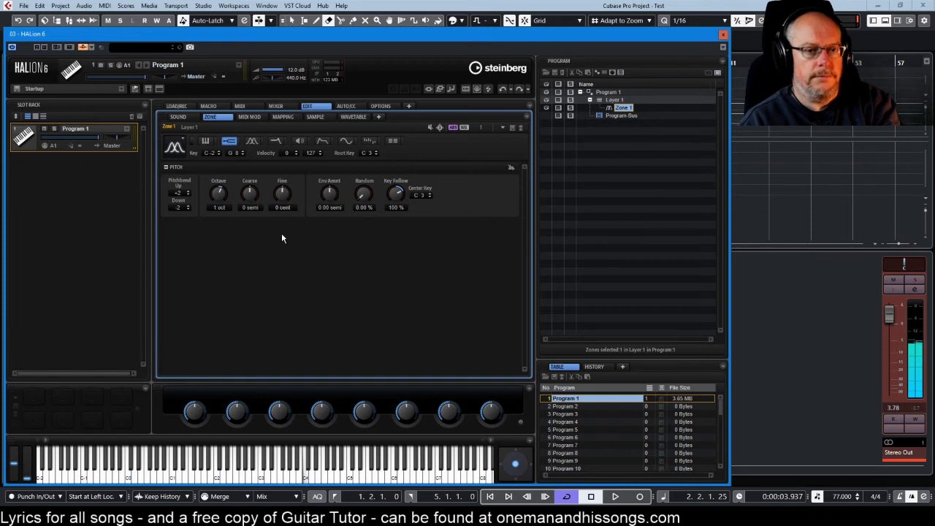
{"action": "left_click_drag", "start_coordinate": [219, 195], "coordinate": [221, 190]}
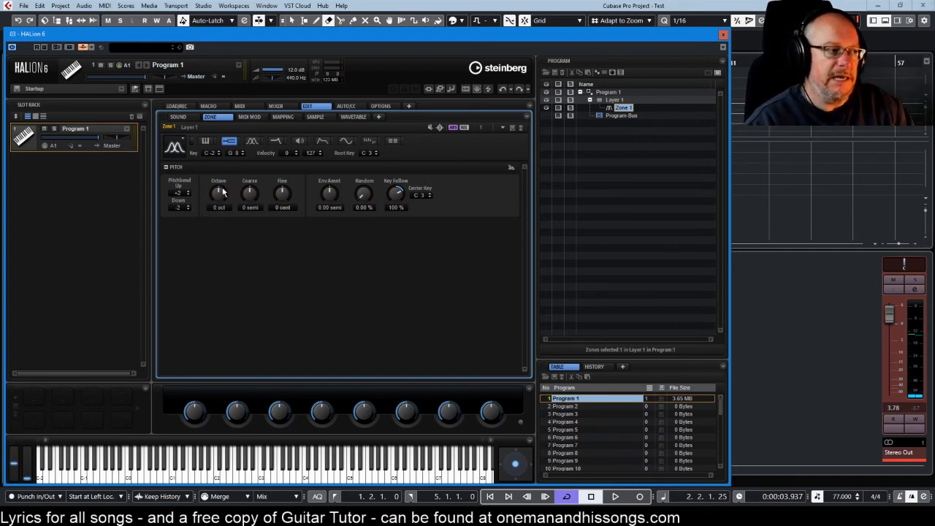
{"action": "left_click", "coordinate": [252, 140]}
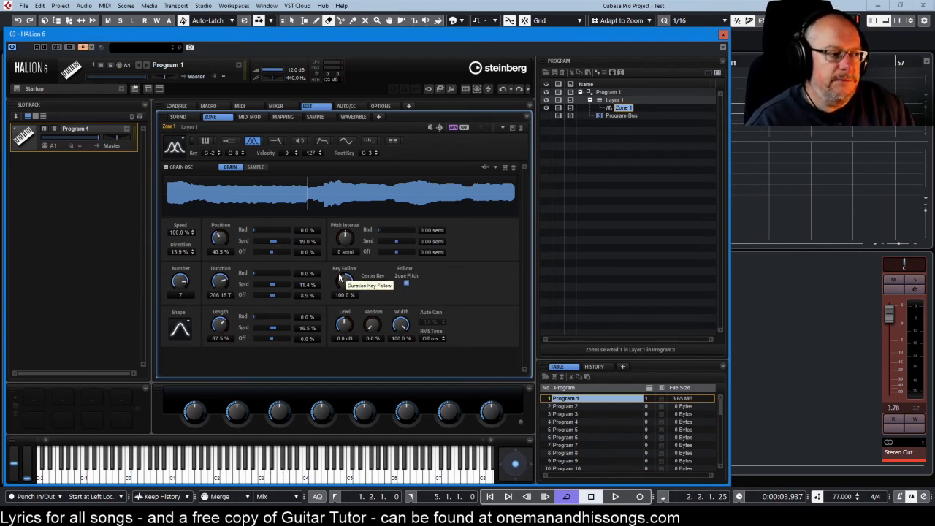
Set 6 grains with a duration of about 38.33 T and a grain length of 36 %
{"action": "left_click_drag", "start_coordinate": [219, 280], "coordinate": [181, 301]}
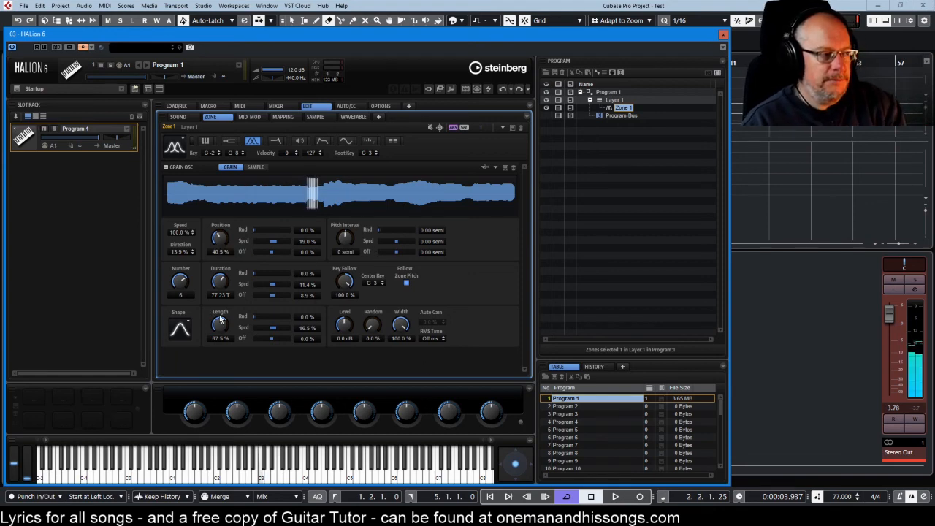
{"action": "left_click_drag", "start_coordinate": [222, 319], "coordinate": [218, 348]}
{"action": "left_click_drag", "start_coordinate": [219, 283], "coordinate": [220, 293]}
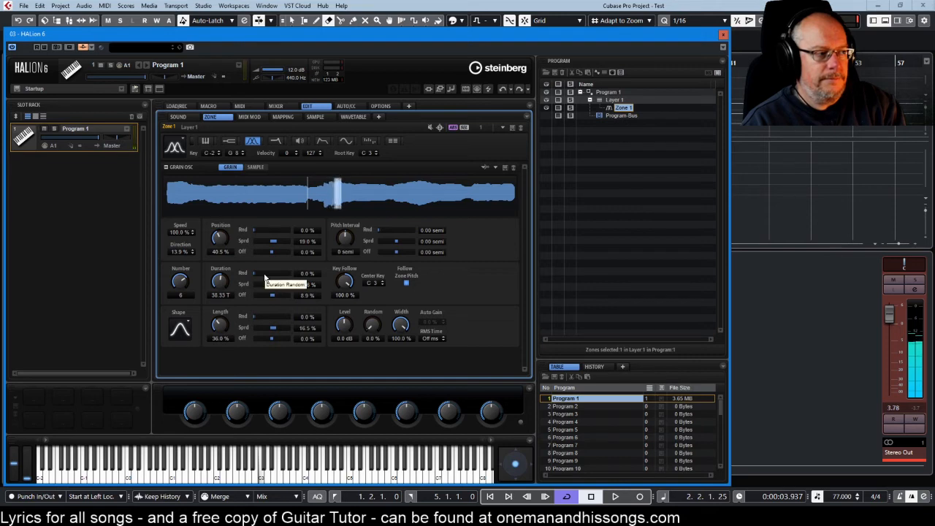
Set the grain position random to 23.7 % and the pitch random to 1.11 semitones
{"action": "mouse_move", "coordinate": [271, 242]}
{"action": "left_mouse_down"}
{"action": "mouse_move", "coordinate": [279, 246]}
{"action": "mouse_move", "coordinate": [264, 233]}
{"action": "left_mouse_up"}
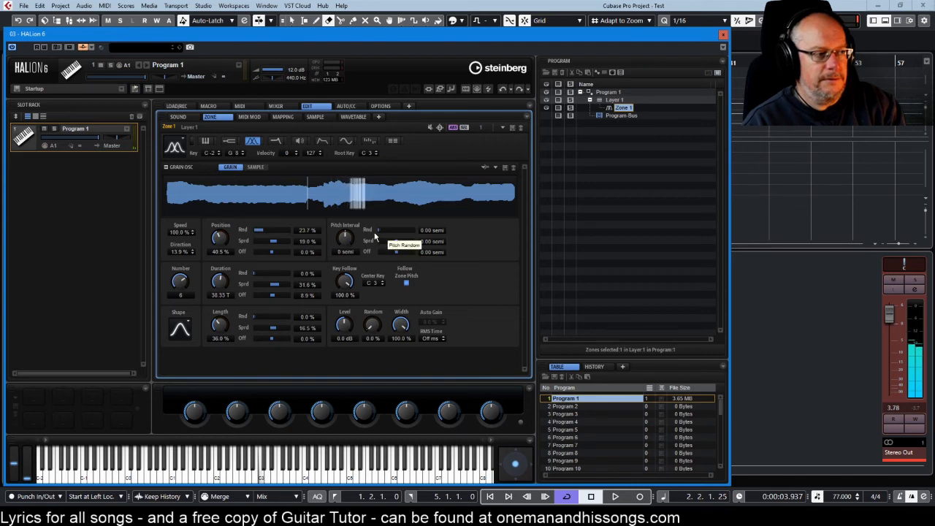
{"action": "left_click_drag", "start_coordinate": [378, 231], "coordinate": [381, 229]}
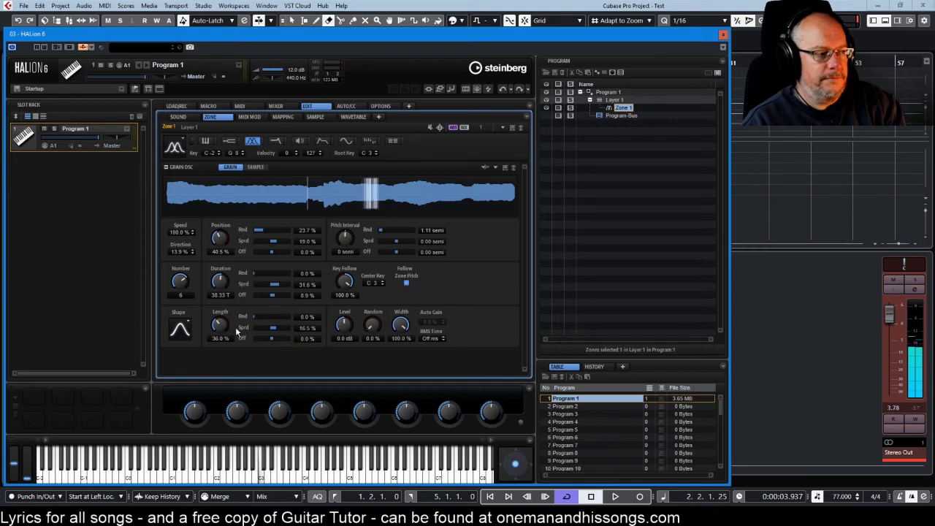
Raise the grain length to 45 % and choose a rounder grain shape
{"action": "left_click_drag", "start_coordinate": [217, 330], "coordinate": [221, 314]}
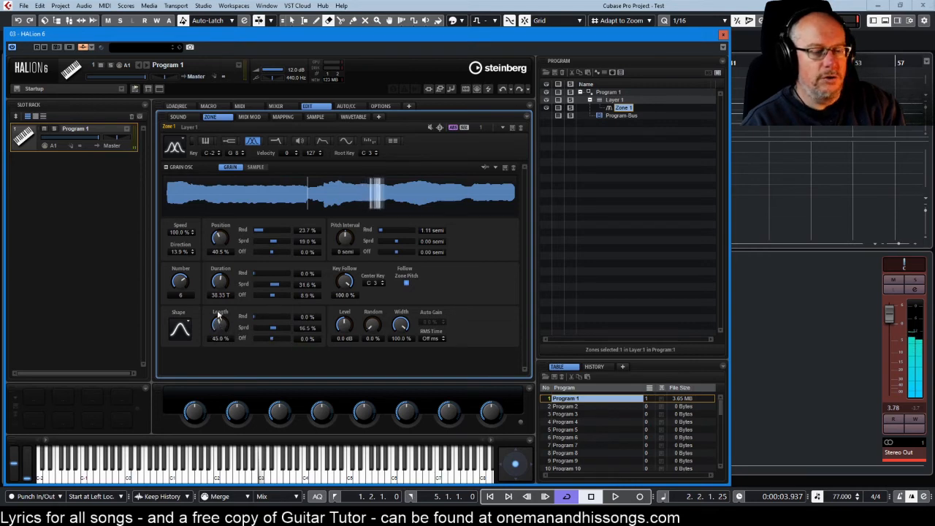
{"action": "left_click", "coordinate": [184, 330]}
{"action": "left_click", "coordinate": [208, 369]}
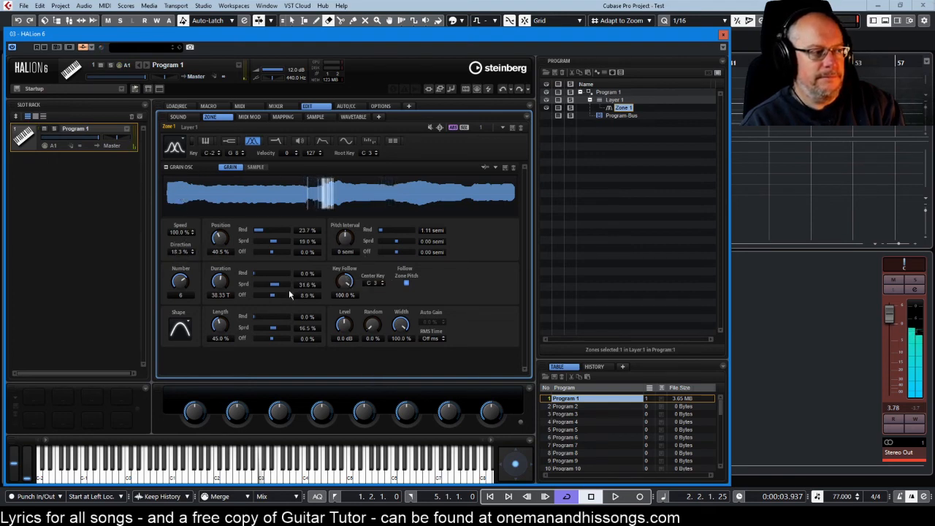
Set the duration random to 26.3 %, and vary the grain duration from about 4.29 T up to 56.34 T
{"action": "left_click_drag", "start_coordinate": [258, 273], "coordinate": [221, 287]}
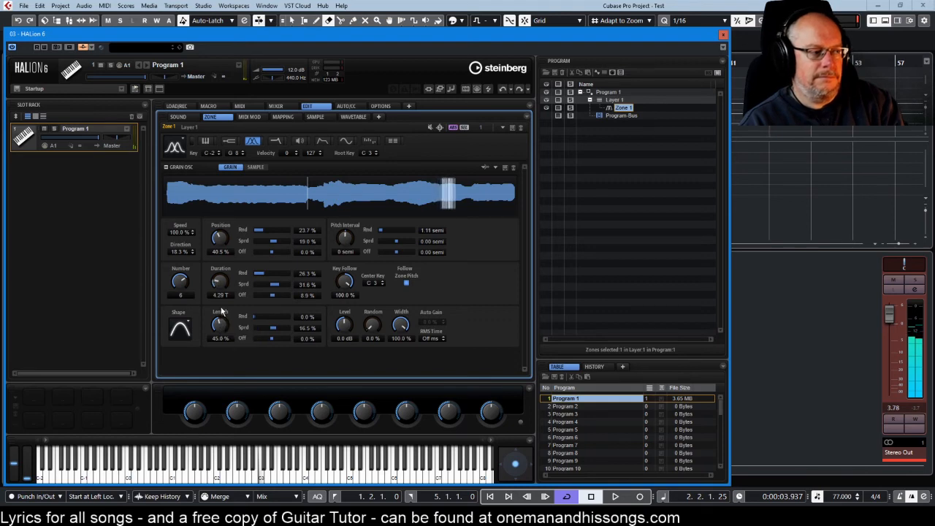
{"action": "left_click_drag", "start_coordinate": [220, 298], "coordinate": [247, 213]}
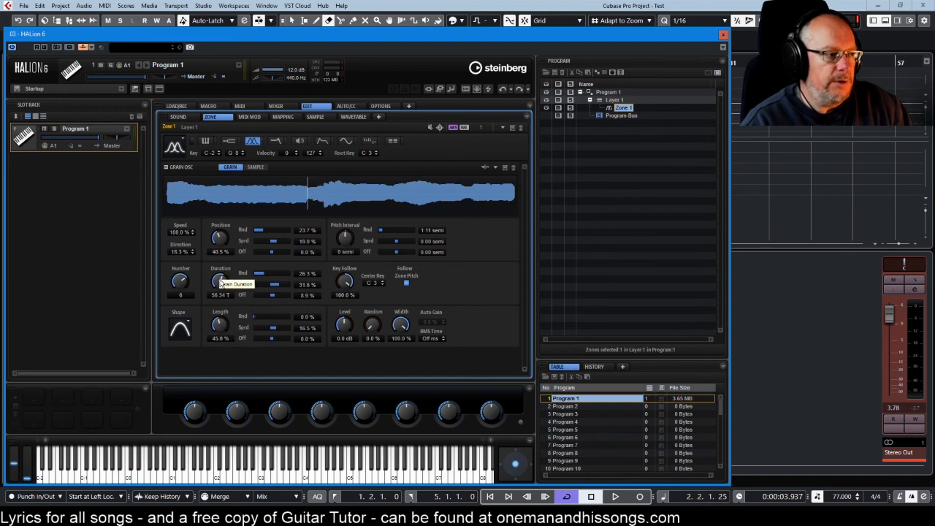
Reload the Init preset in the grain oscillator, then set 4 grains with the direction at 100 %
{"action": "left_click", "coordinate": [496, 169]}
{"action": "left_click", "coordinate": [522, 209]}
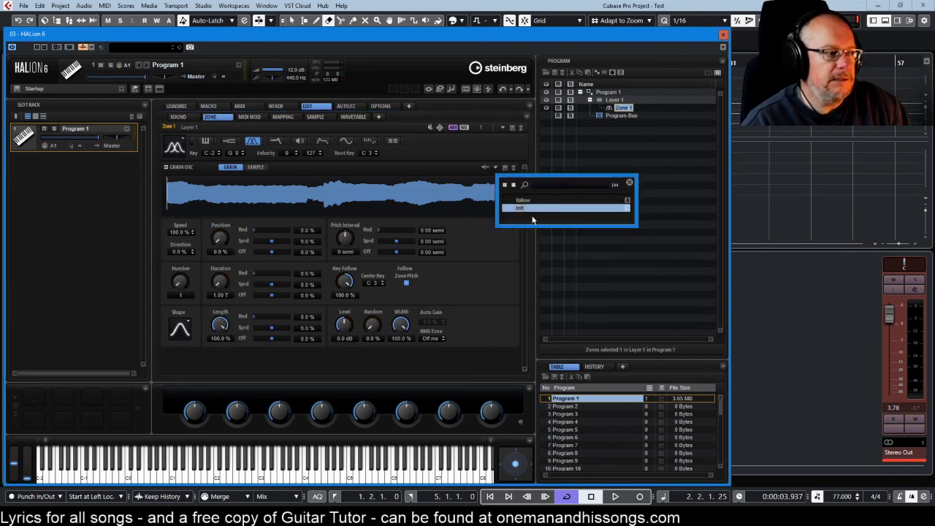
{"action": "left_click", "coordinate": [185, 285]}
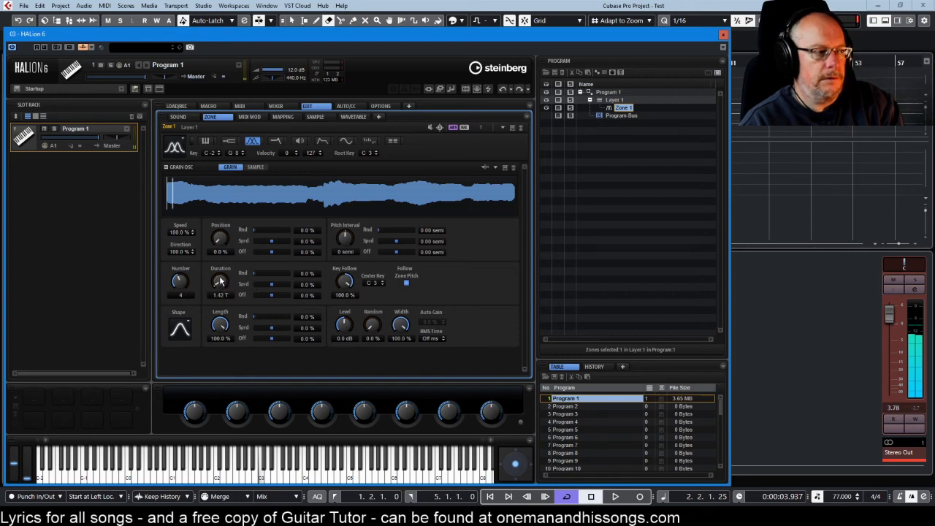
Set the grain duration to about 34.51 T and reduce the grain length to about 25 %
{"action": "left_click_drag", "start_coordinate": [214, 252], "coordinate": [217, 227]}
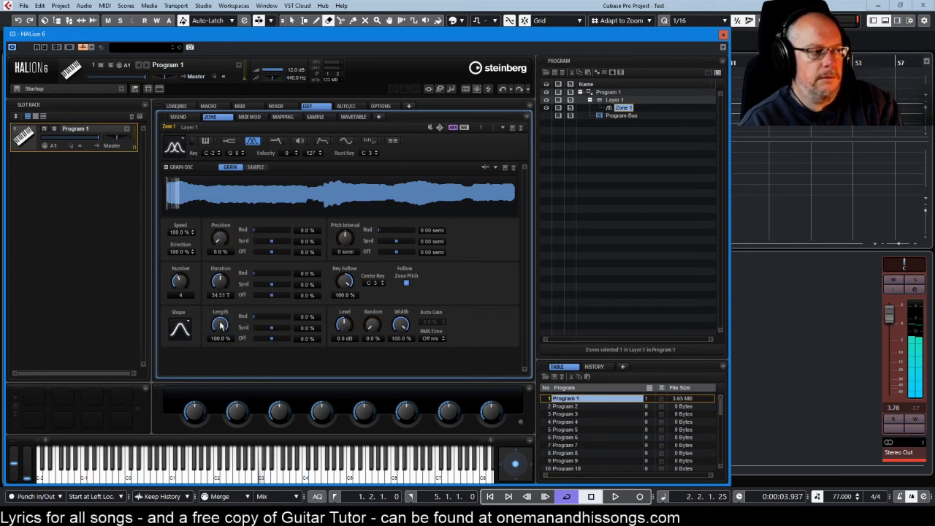
{"action": "left_click_drag", "start_coordinate": [219, 326], "coordinate": [217, 390]}
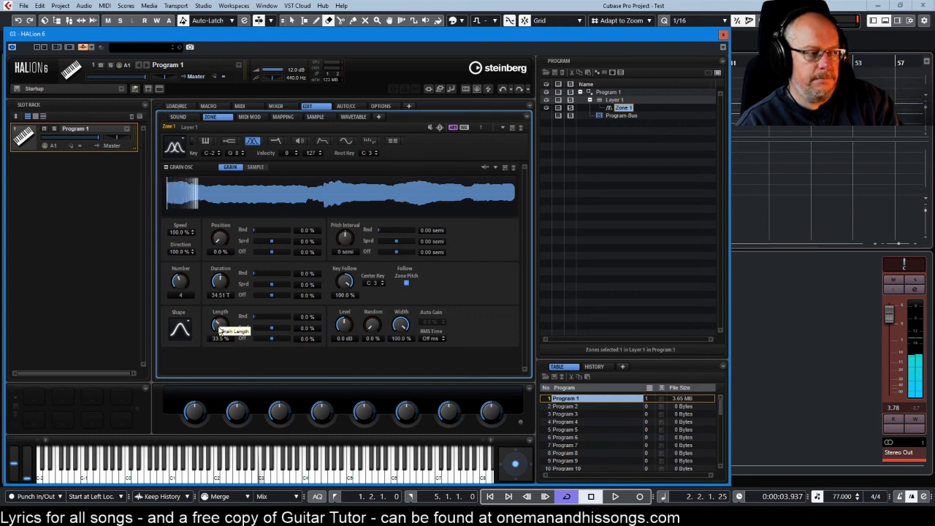
{"action": "left_click_drag", "start_coordinate": [219, 326], "coordinate": [224, 337]}
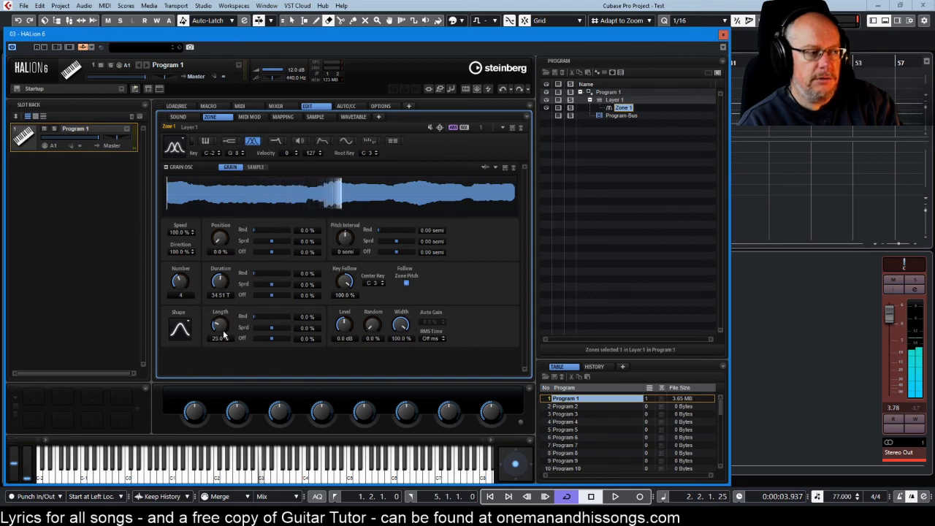
Raise the grain duration to about 145.17 T, reduce the grain length to about 8.5 %, and try the level random
{"action": "left_click_drag", "start_coordinate": [220, 288], "coordinate": [221, 276]}
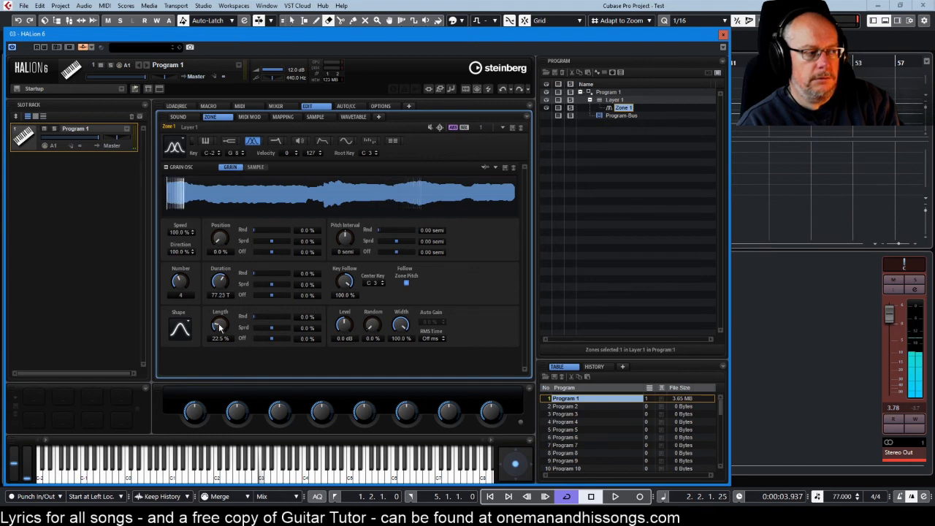
{"action": "left_click_drag", "start_coordinate": [222, 328], "coordinate": [219, 333]}
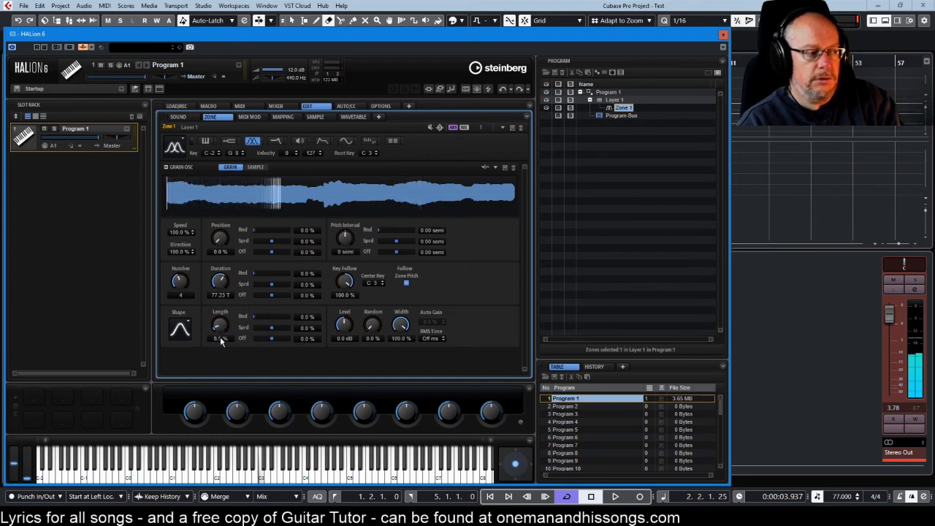
{"action": "left_click_drag", "start_coordinate": [225, 300], "coordinate": [222, 274]}
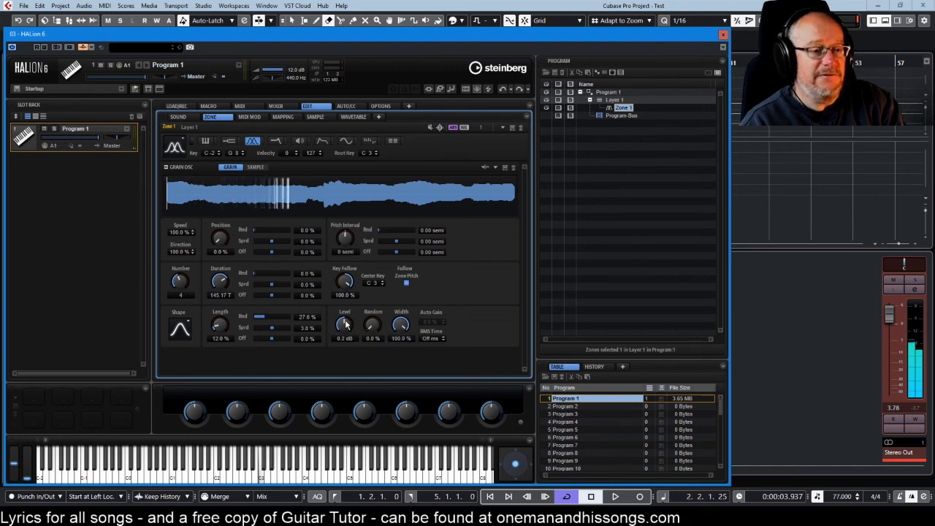
{"action": "left_click_drag", "start_coordinate": [372, 326], "coordinate": [369, 302]}
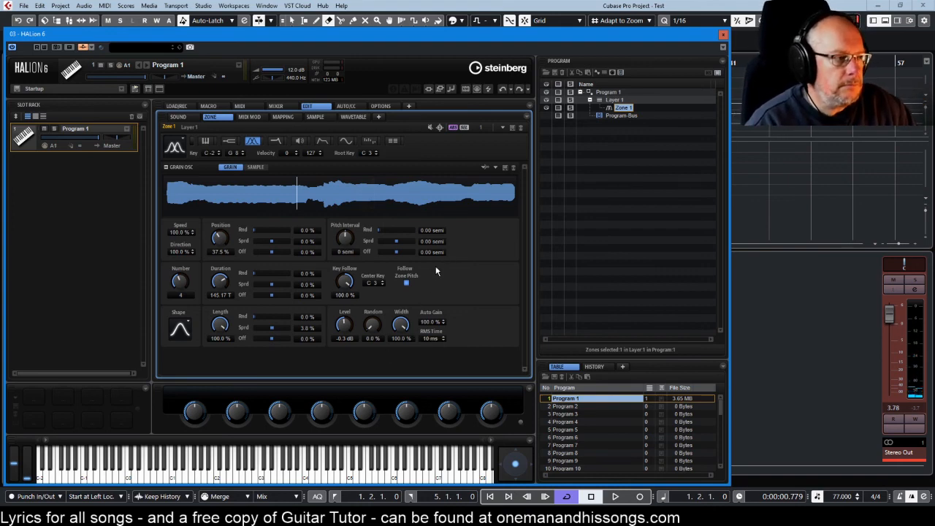
Try the Triangle grain shape, switch to Blackman-Harris, and reduce the grain length to about 84.5 %
{"action": "left_click", "coordinate": [186, 323]}
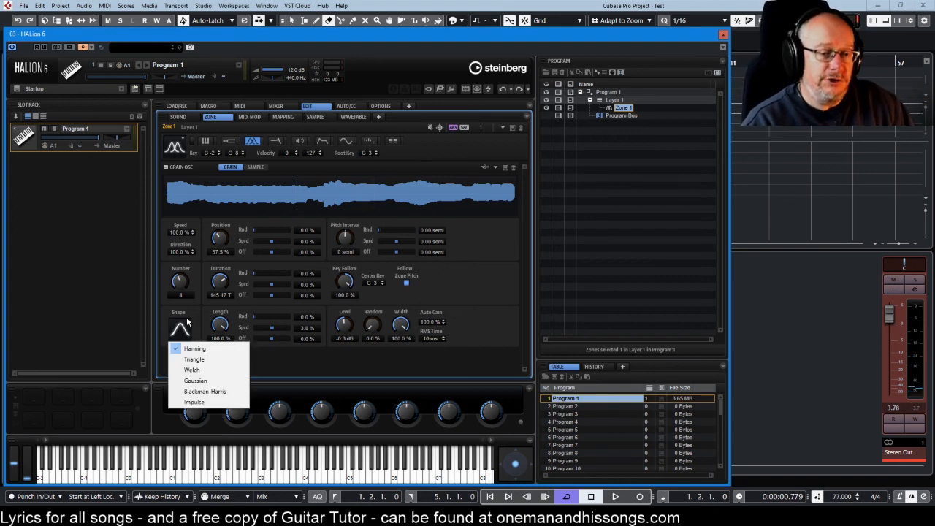
{"action": "left_click", "coordinate": [202, 361]}
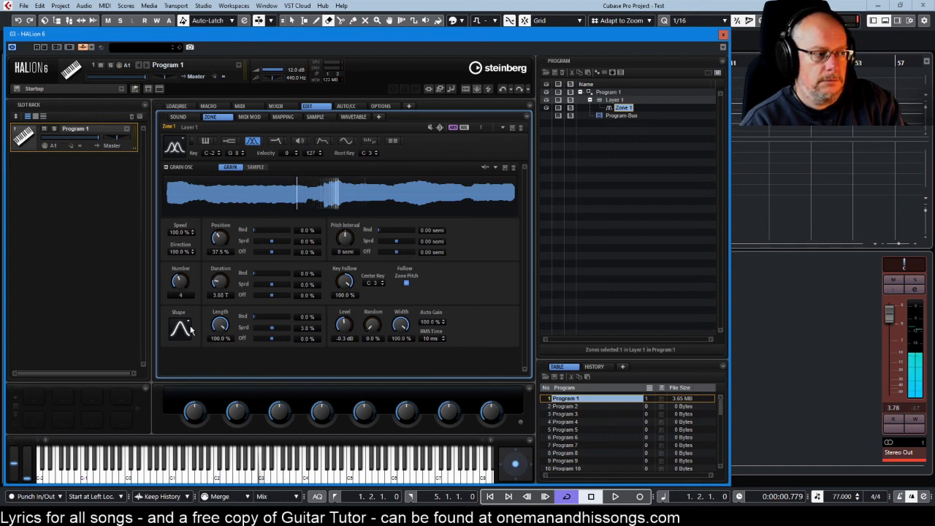
{"action": "left_click", "coordinate": [192, 330]}
{"action": "left_click", "coordinate": [208, 395]}
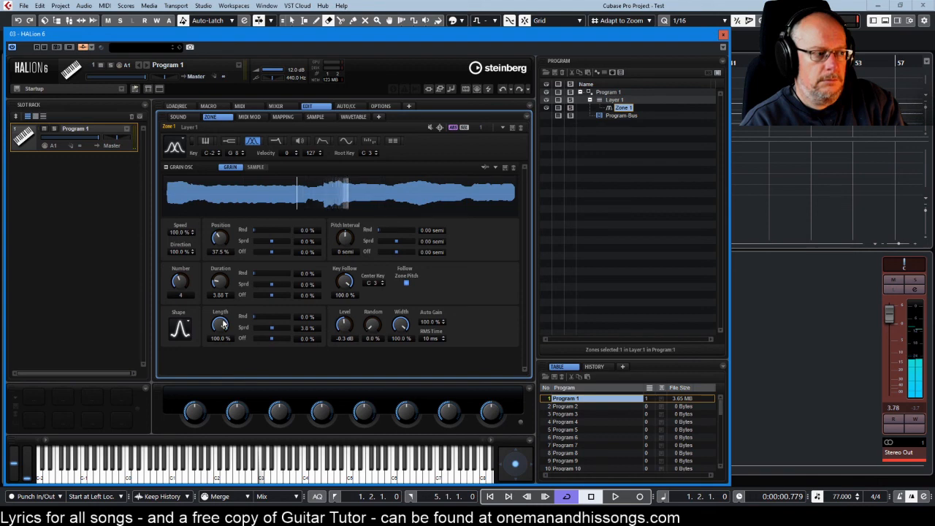
{"action": "left_click_drag", "start_coordinate": [223, 324], "coordinate": [221, 338]}
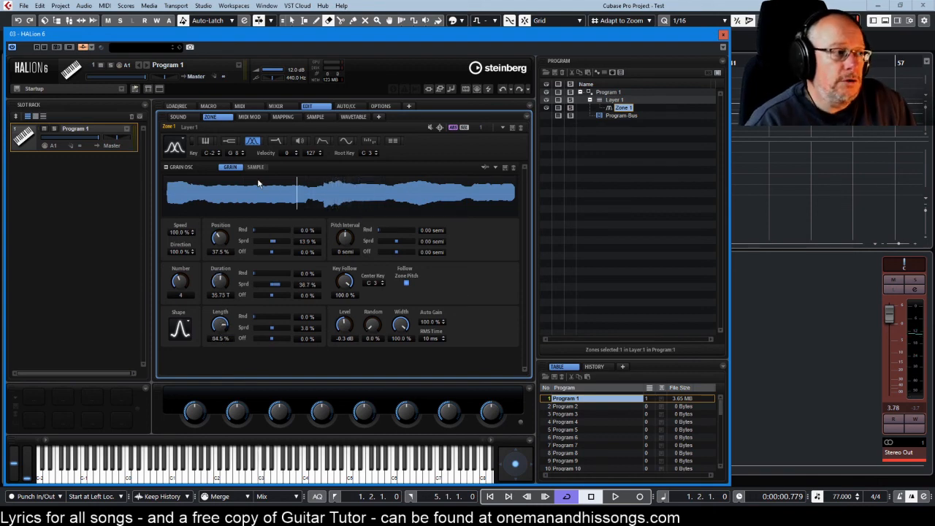
Set the sustain loop mode of the grain oscillator's sample to Continuous
{"action": "left_click", "coordinate": [255, 168]}
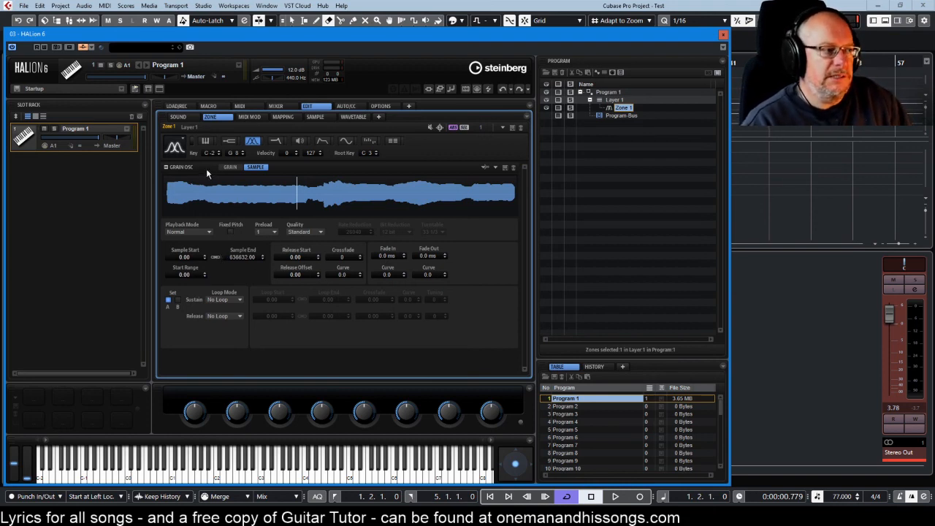
{"action": "left_click", "coordinate": [229, 299]}
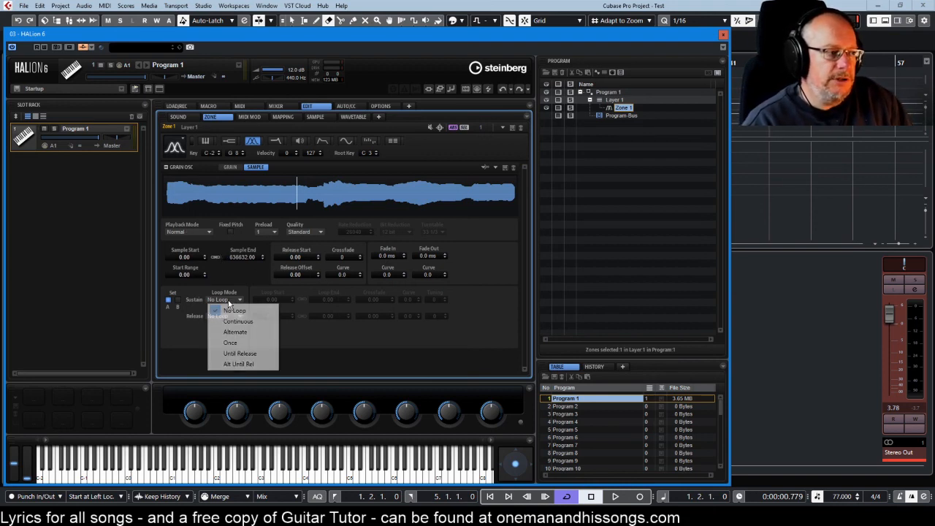
{"action": "left_click", "coordinate": [242, 322]}
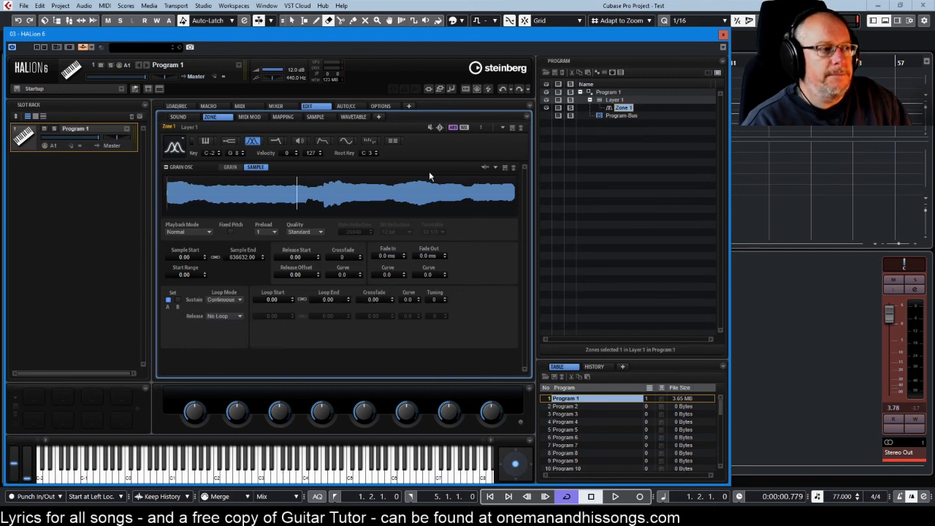
Place the sustain loop markers at about 251882 and 361702 in the sample editor, and return to the zone's sample settings
{"action": "left_click", "coordinate": [317, 117]}
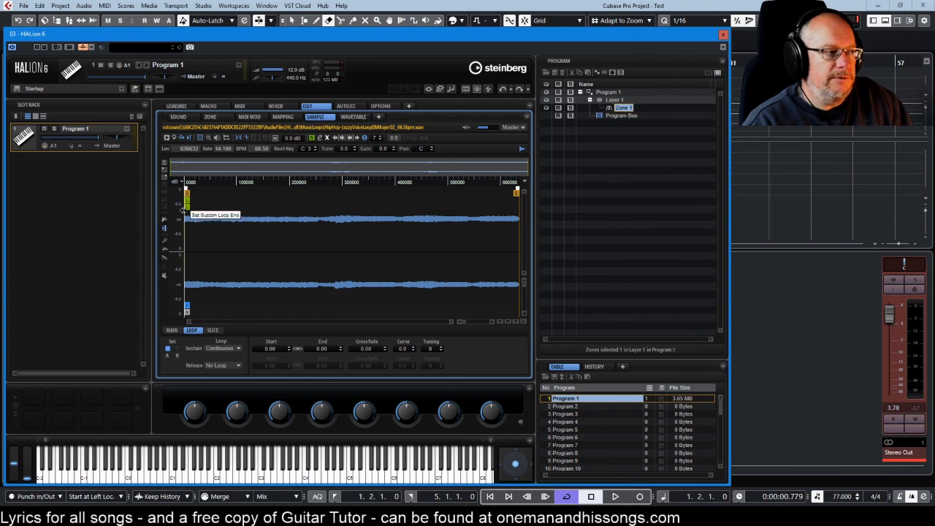
{"action": "left_click_drag", "start_coordinate": [187, 208], "coordinate": [378, 220]}
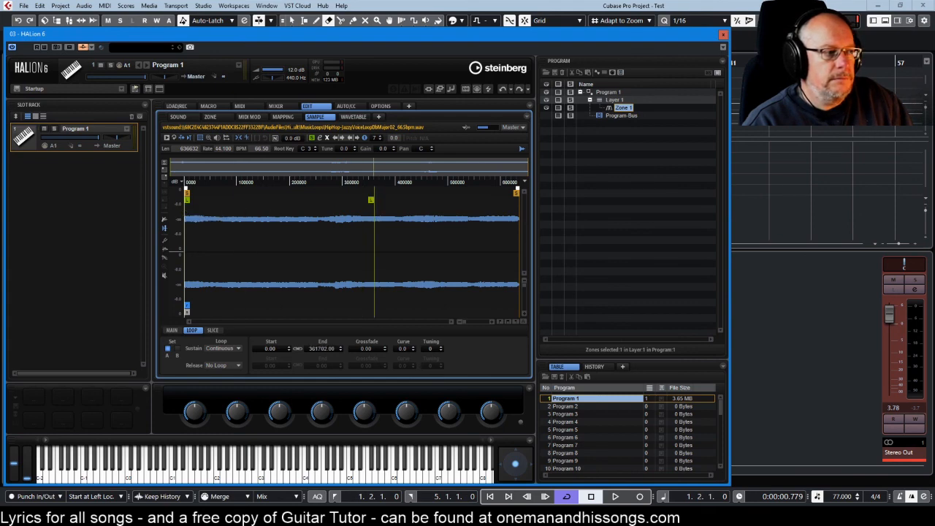
{"action": "left_click_drag", "start_coordinate": [187, 199], "coordinate": [318, 209]}
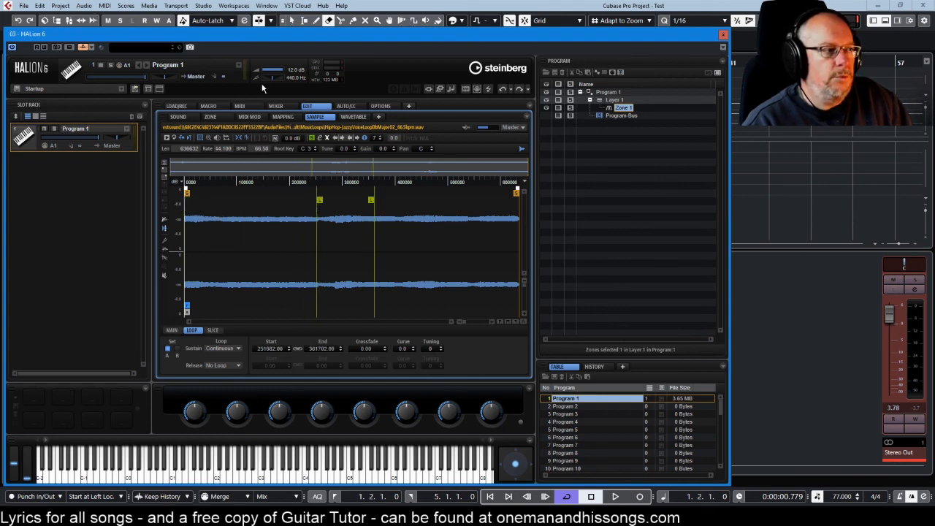
{"action": "left_click", "coordinate": [210, 117]}
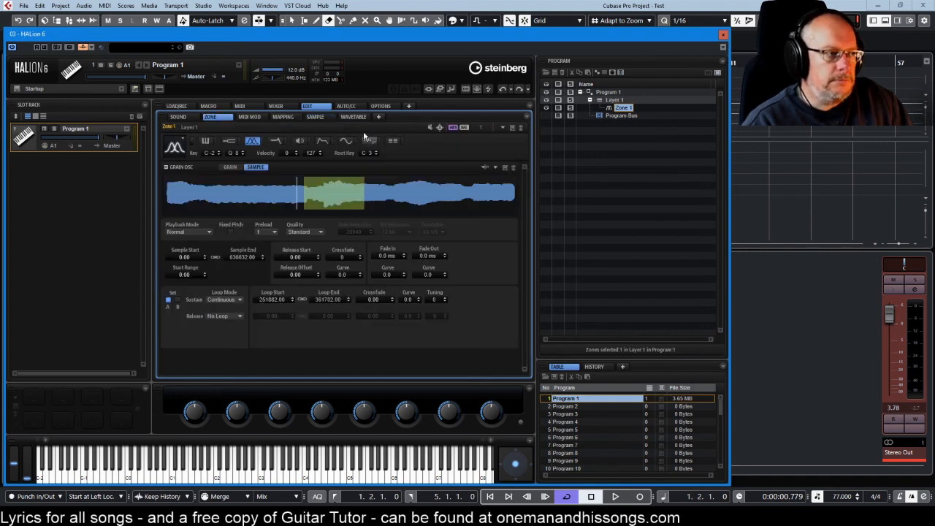
Move the sample start marker to about 162378 and the sample end marker to about 460374, and return to the zone's sample settings
{"action": "left_click", "coordinate": [315, 117]}
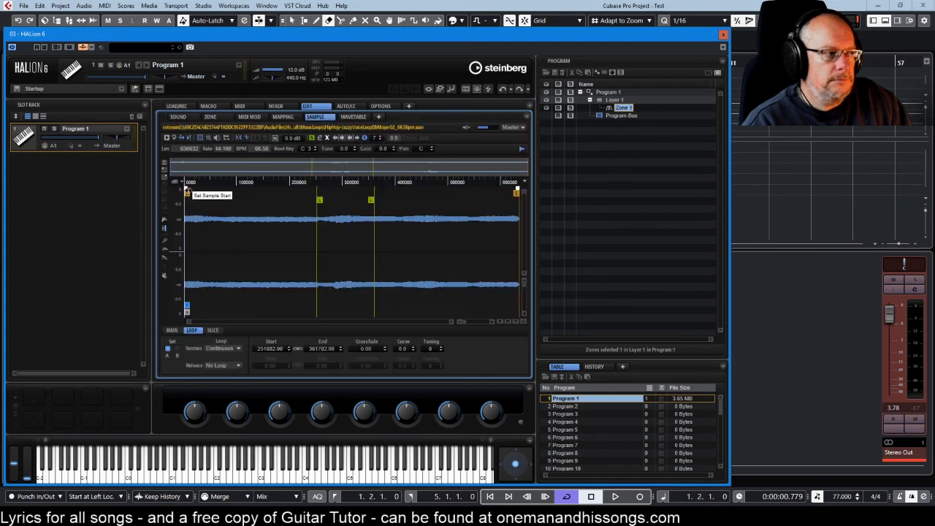
{"action": "left_click_drag", "start_coordinate": [186, 190], "coordinate": [272, 192]}
{"action": "left_click_drag", "start_coordinate": [517, 193], "coordinate": [421, 202]}
{"action": "left_click", "coordinate": [212, 118]}
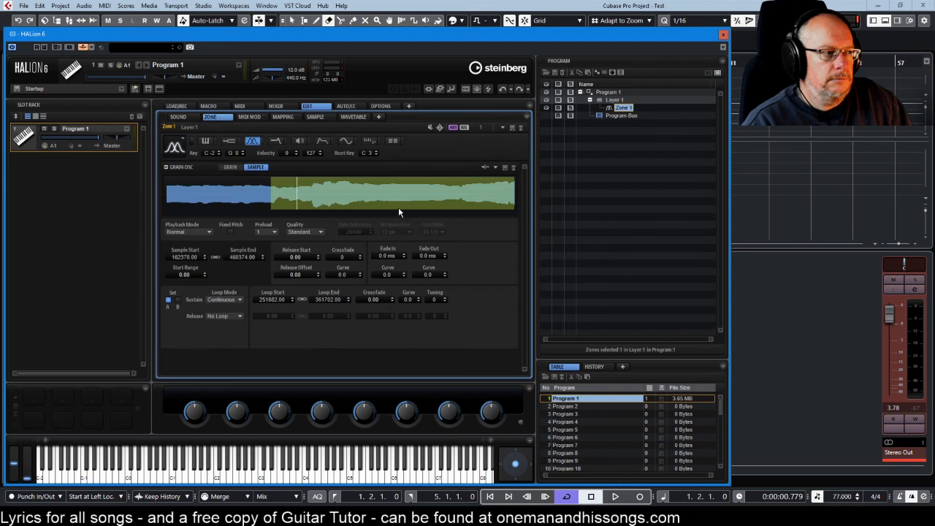